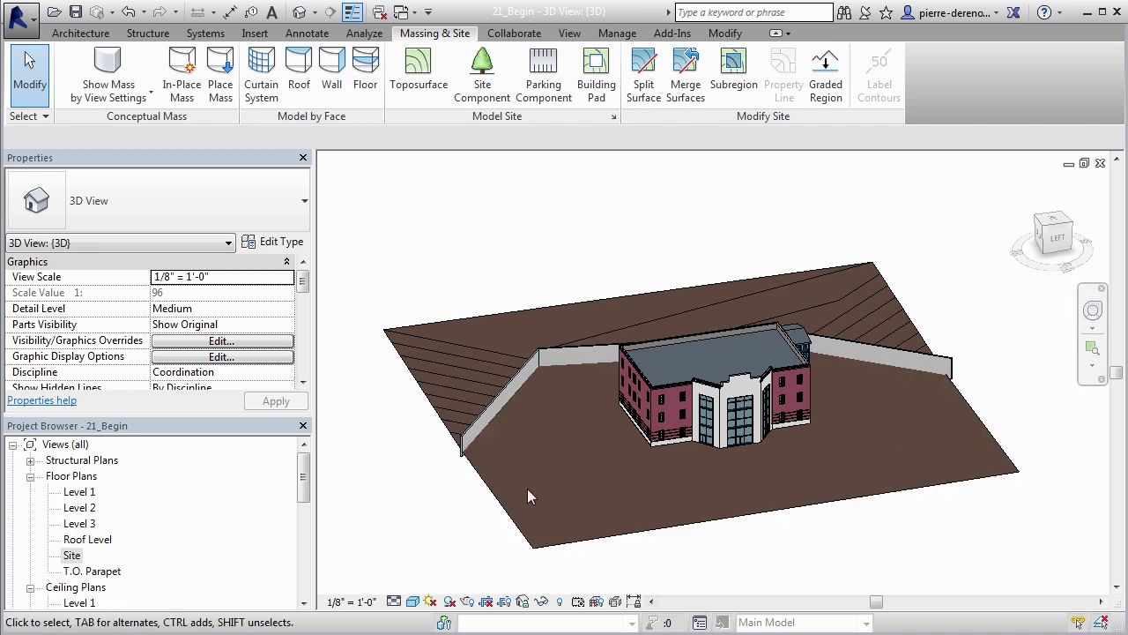
In the Site floor plan, split the toposurface with a vertical line about 315' long between its upper and lower edges, in front of the building
{"action": "double_click", "coordinate": [72, 556]}
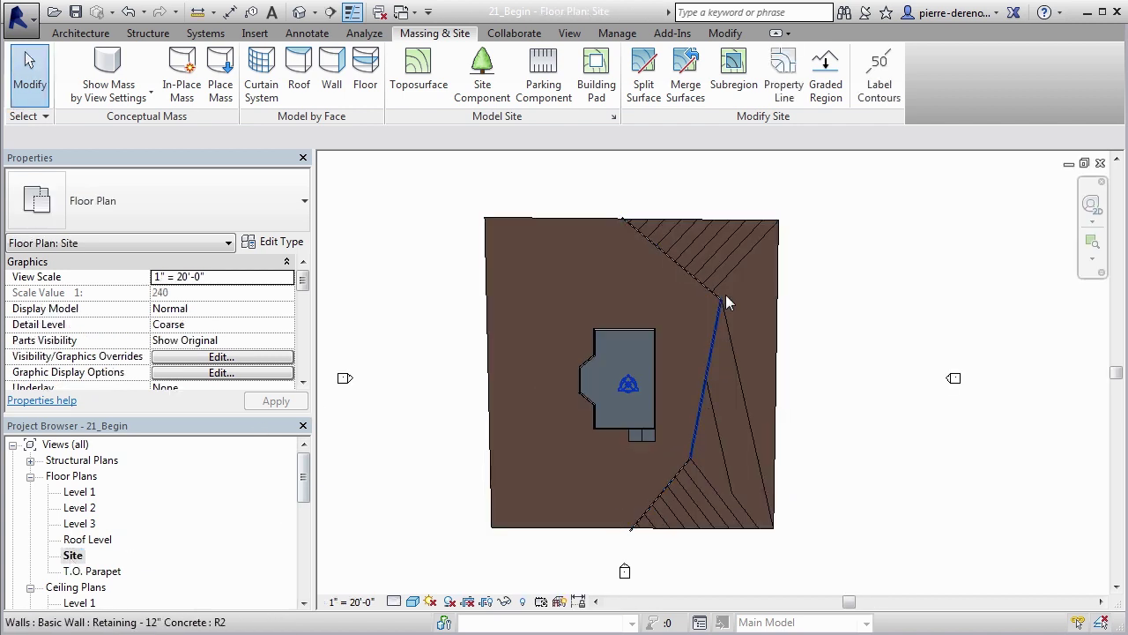
{"action": "left_click", "coordinate": [643, 84]}
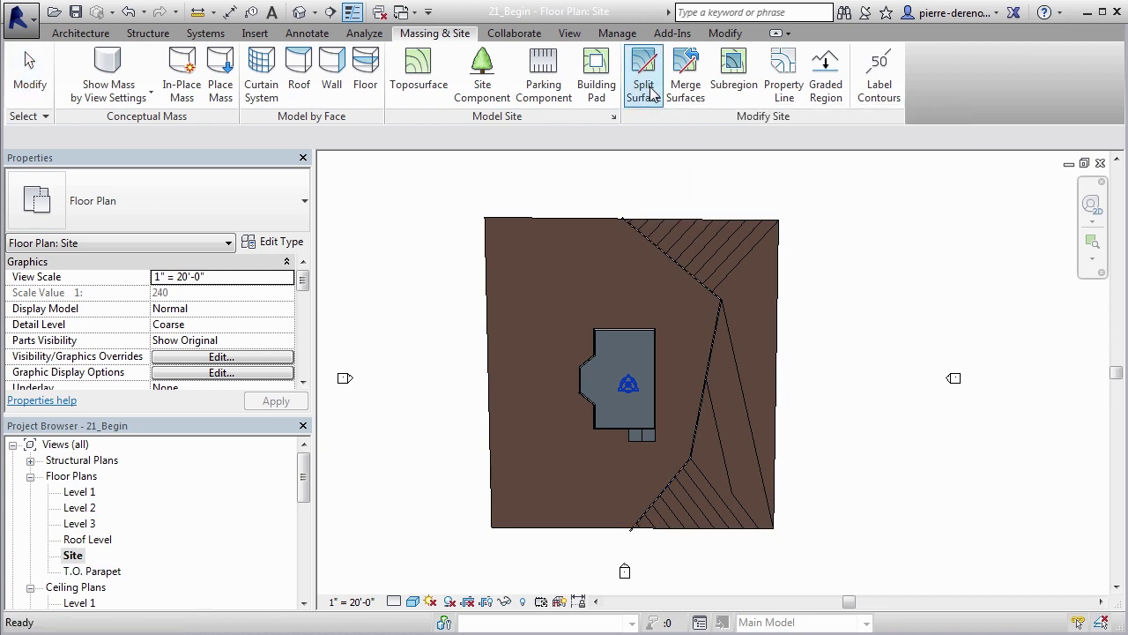
{"action": "left_click", "coordinate": [560, 221]}
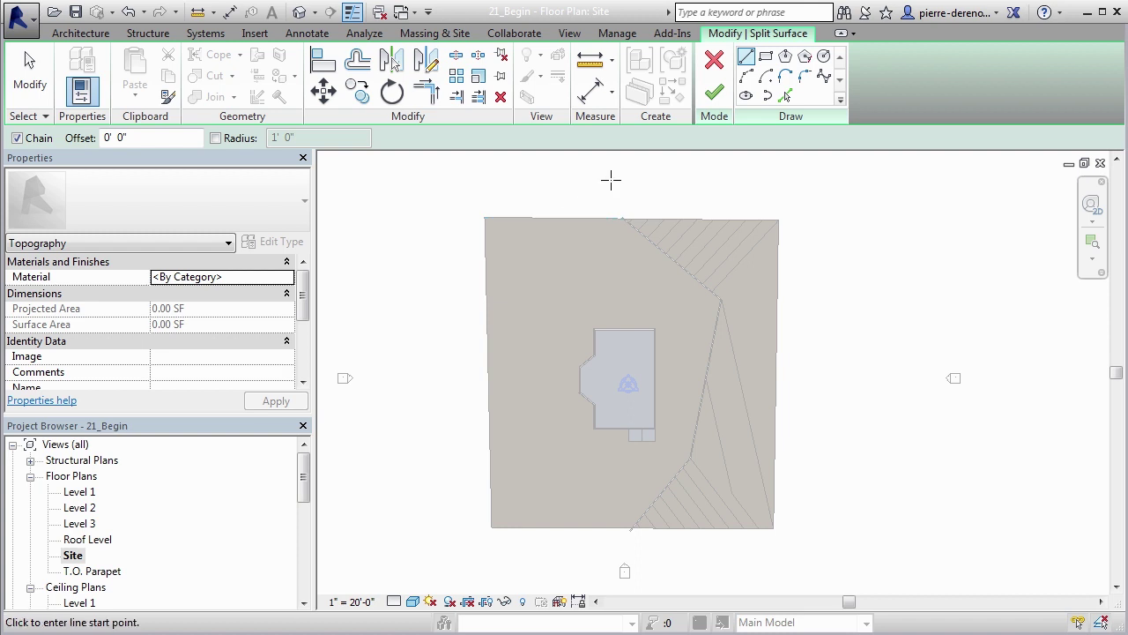
{"action": "left_click", "coordinate": [746, 55]}
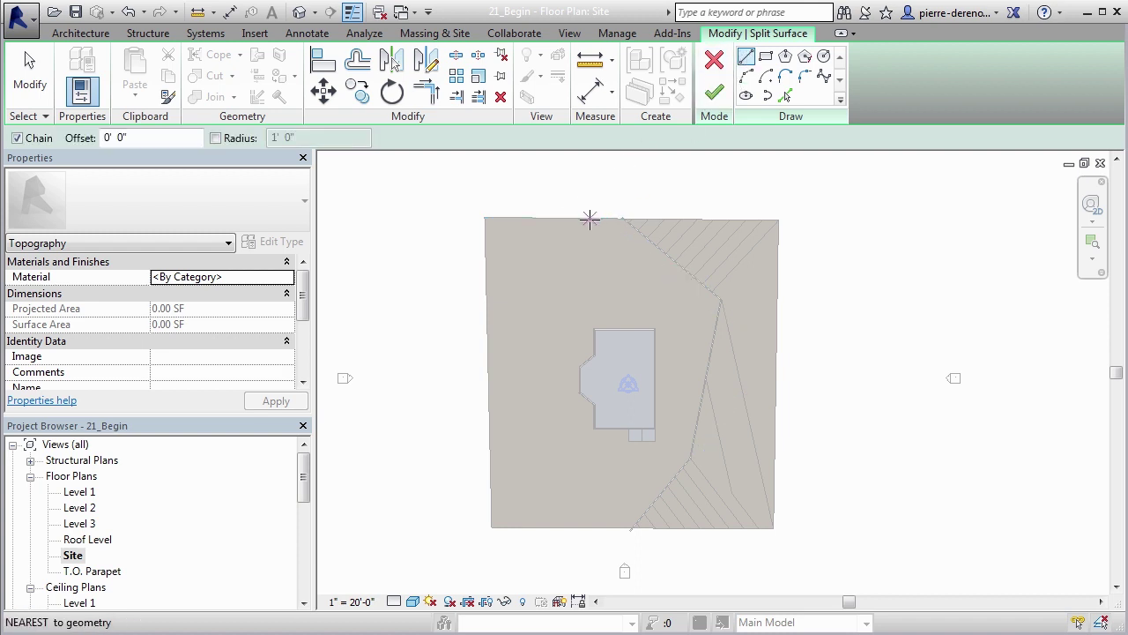
{"action": "left_click", "coordinate": [561, 218]}
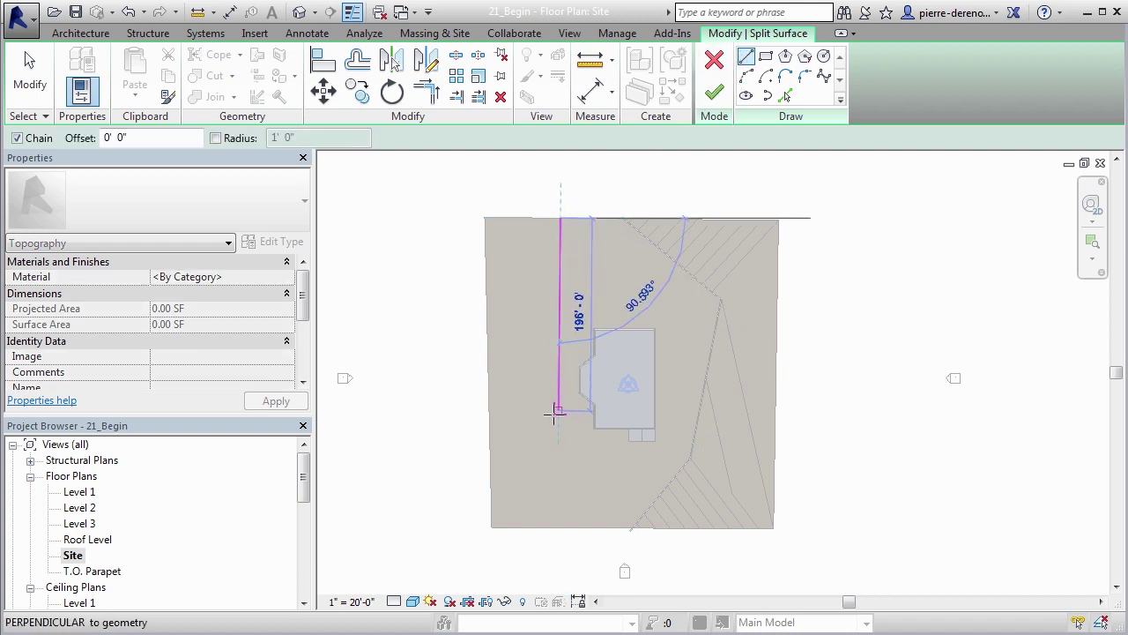
{"action": "left_click", "coordinate": [561, 527]}
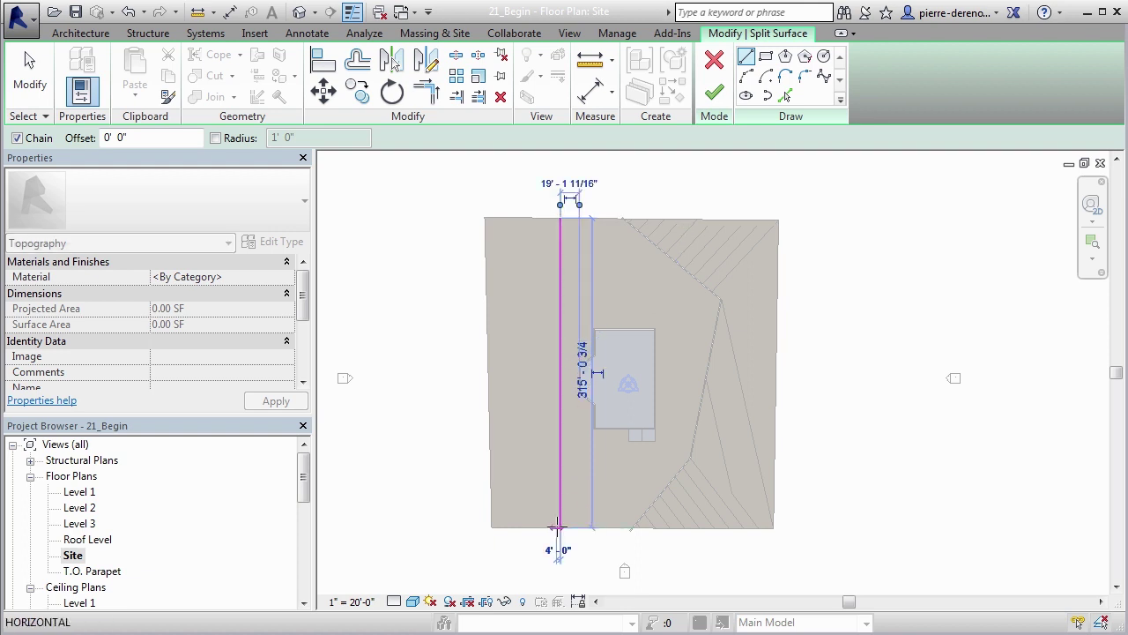
{"action": "key", "text": "Escape"}
{"action": "key", "text": "Escape"}
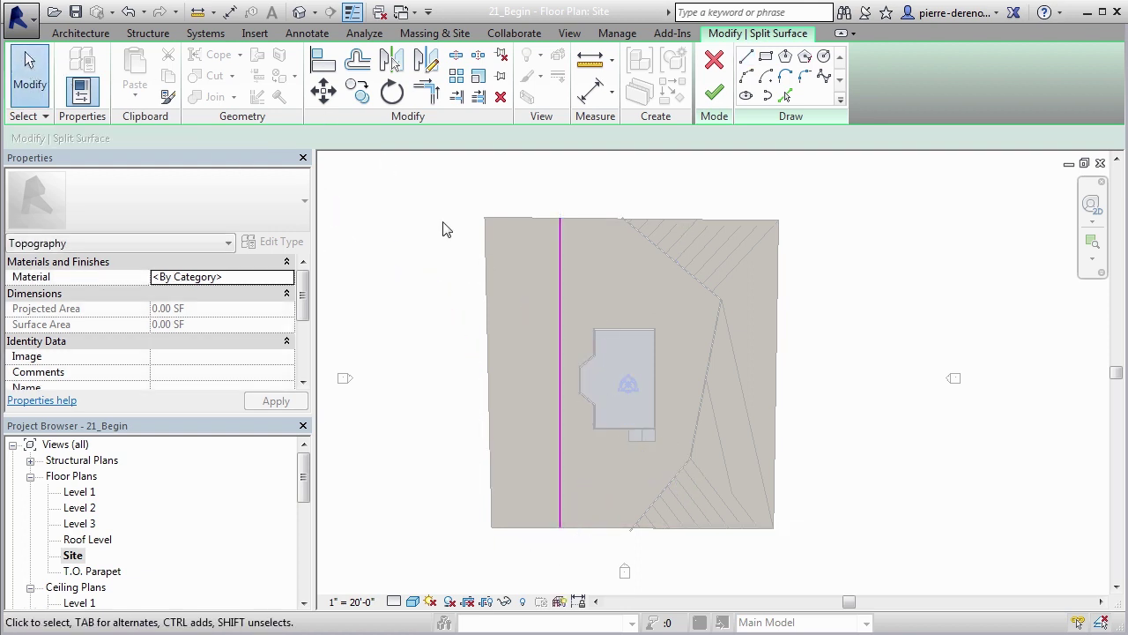
Shorten the split line to 260' at its upper end and connect it with a diagonal about 83' long to the retaining wall's upper end
{"action": "left_click", "coordinate": [561, 297]}
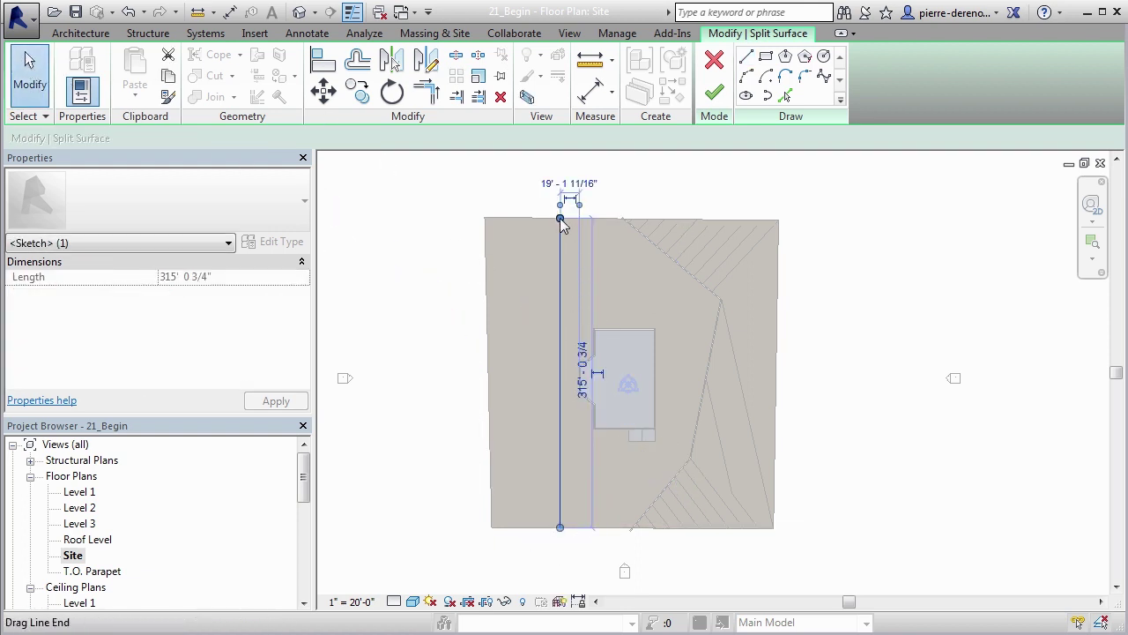
{"action": "left_click_drag", "start_coordinate": [560, 218], "coordinate": [560, 272]}
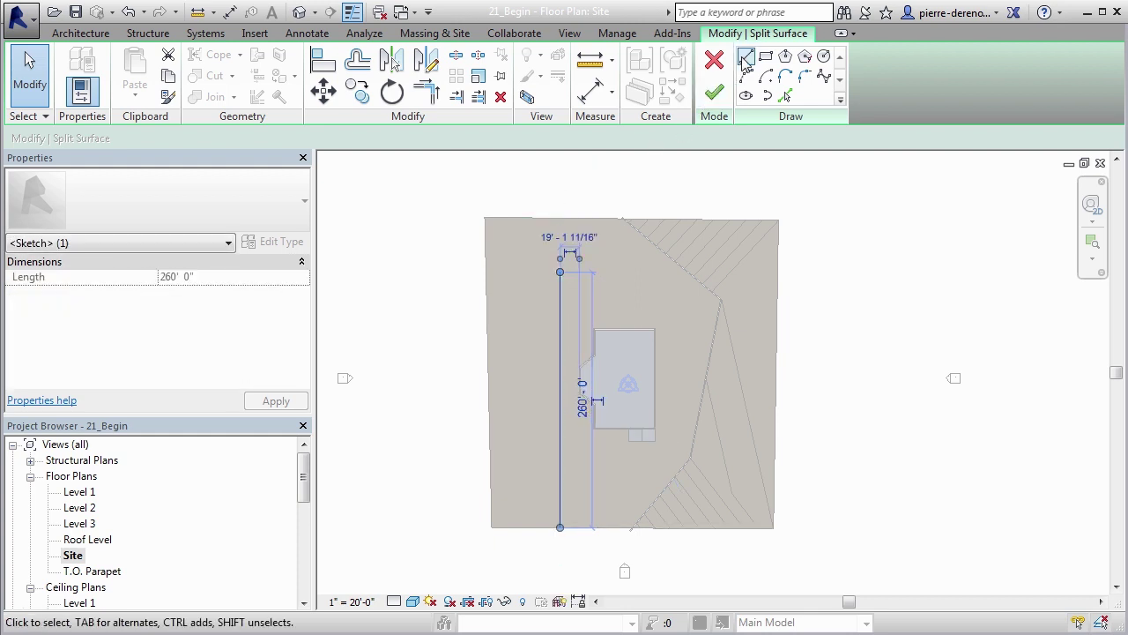
{"action": "left_click", "coordinate": [745, 55]}
{"action": "left_click", "coordinate": [559, 271]}
{"action": "scroll", "coordinate": [617, 221], "scroll_direction": "up", "scroll_amount": 5}
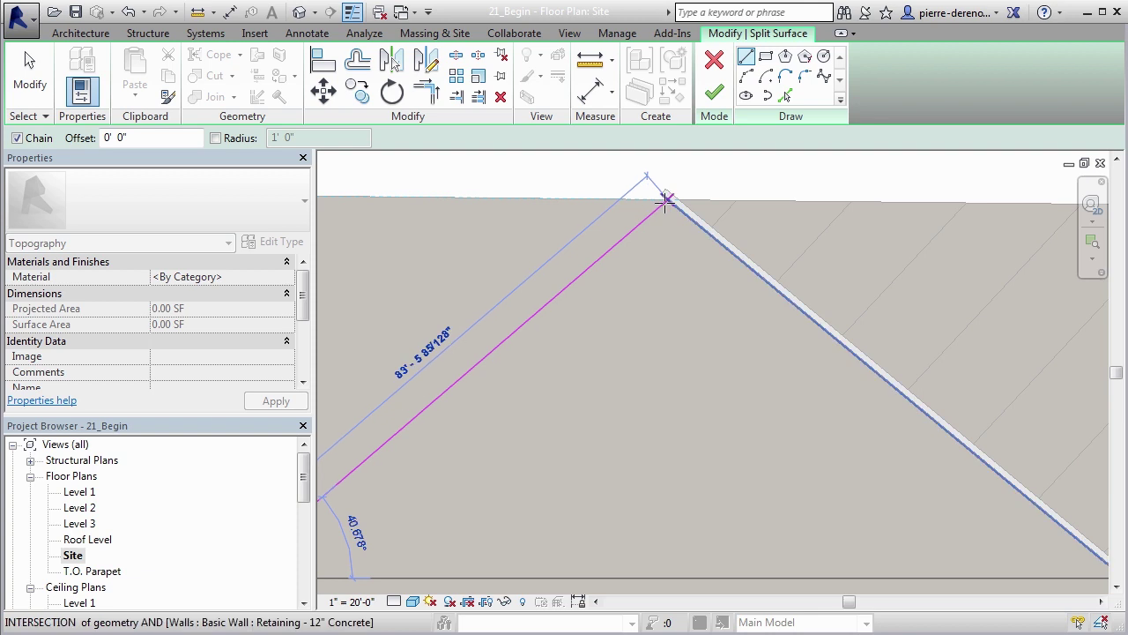
{"action": "left_click", "coordinate": [668, 199]}
{"action": "scroll", "coordinate": [568, 196], "scroll_direction": "down", "scroll_amount": 2}
{"action": "left_click", "coordinate": [30, 75]}
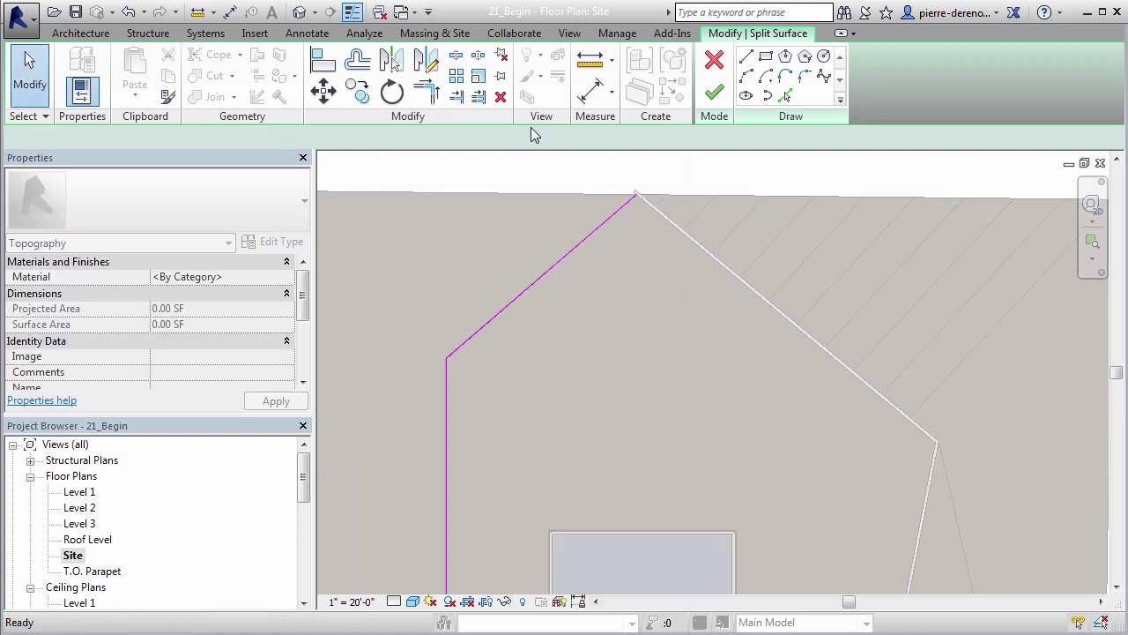
Shorten the vertical split line to 228' at its lower end and connect it with a diagonal about 81' long to the retaining wall's lower end
{"action": "scroll", "coordinate": [692, 149], "scroll_direction": "down", "scroll_amount": 5}
{"action": "left_click", "coordinate": [746, 56]}
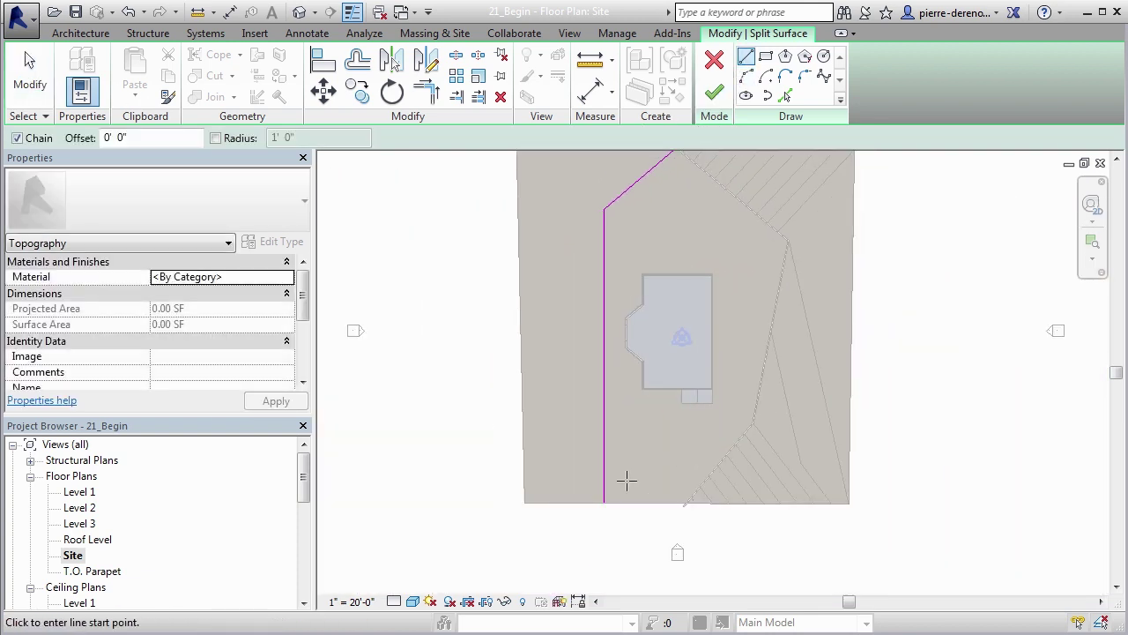
{"action": "key", "text": "Escape"}
{"action": "left_click", "coordinate": [603, 443]}
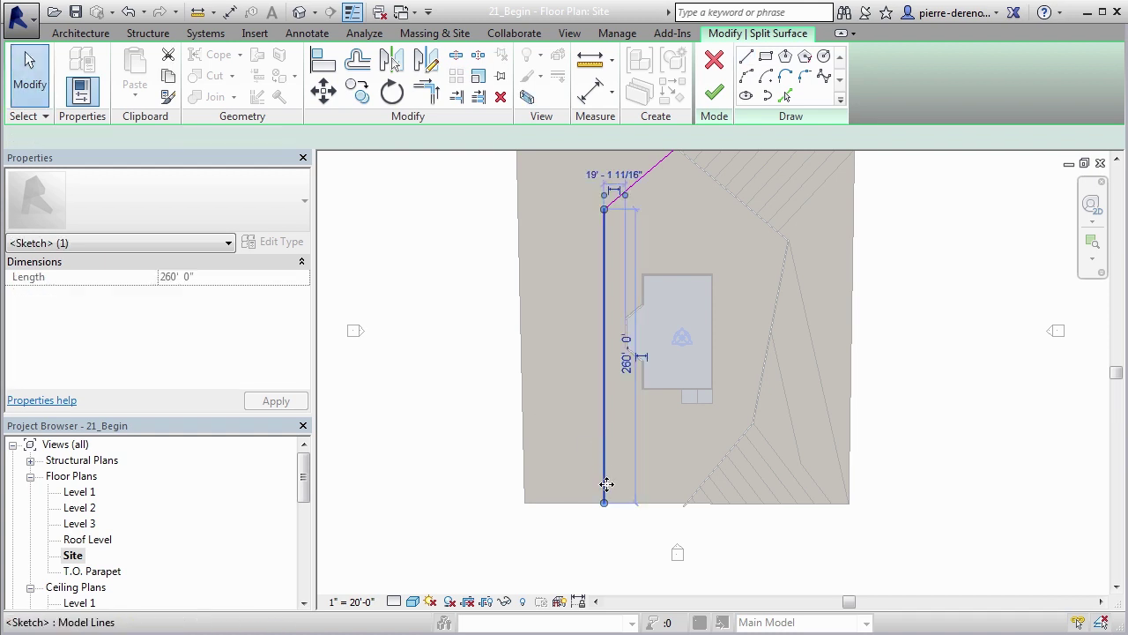
{"action": "left_click_drag", "start_coordinate": [607, 506], "coordinate": [605, 466]}
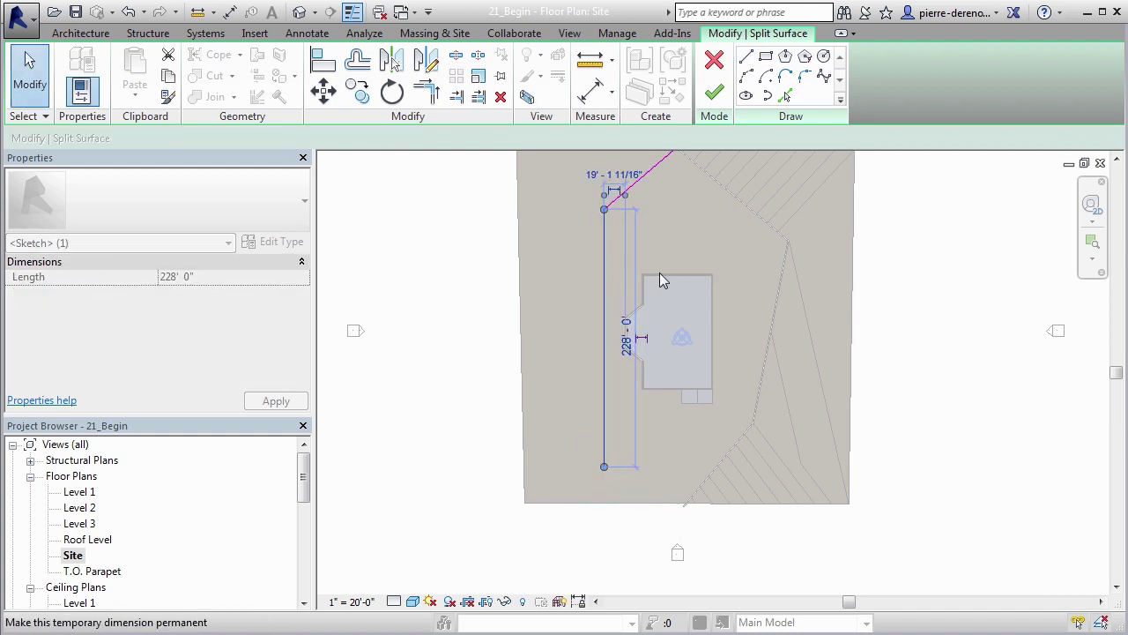
{"action": "left_click", "coordinate": [745, 57]}
{"action": "scroll", "coordinate": [615, 511], "scroll_direction": "up", "scroll_amount": 2}
{"action": "left_click", "coordinate": [598, 436]}
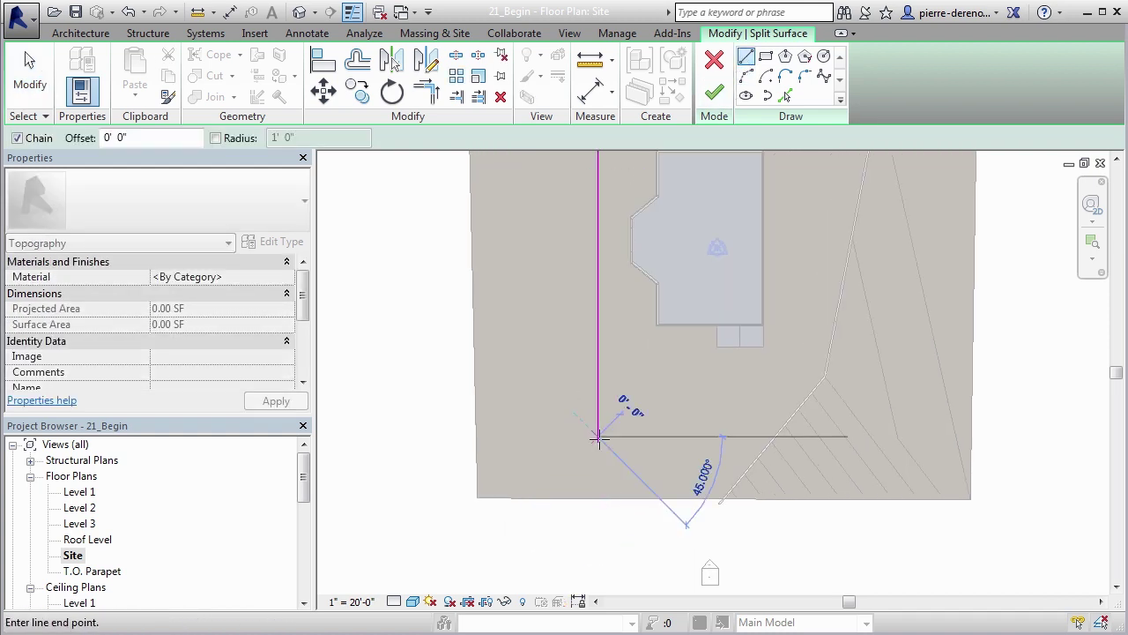
{"action": "scroll", "coordinate": [681, 479], "scroll_direction": "up", "scroll_amount": 3}
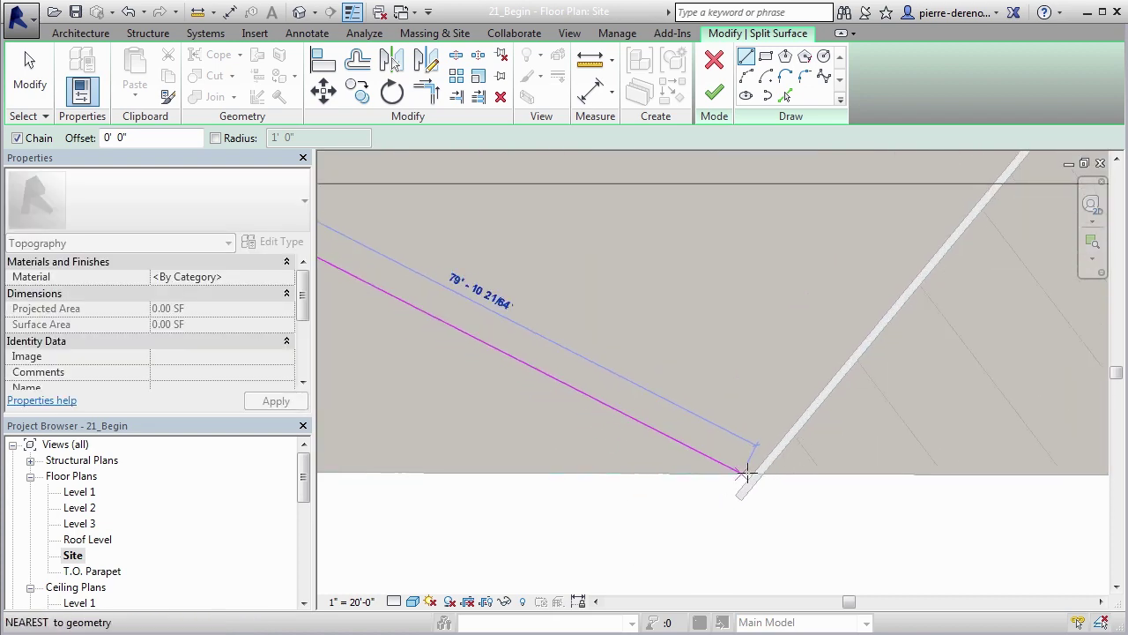
{"action": "left_click", "coordinate": [750, 470]}
{"action": "scroll", "coordinate": [750, 470], "scroll_direction": "down", "scroll_amount": 4}
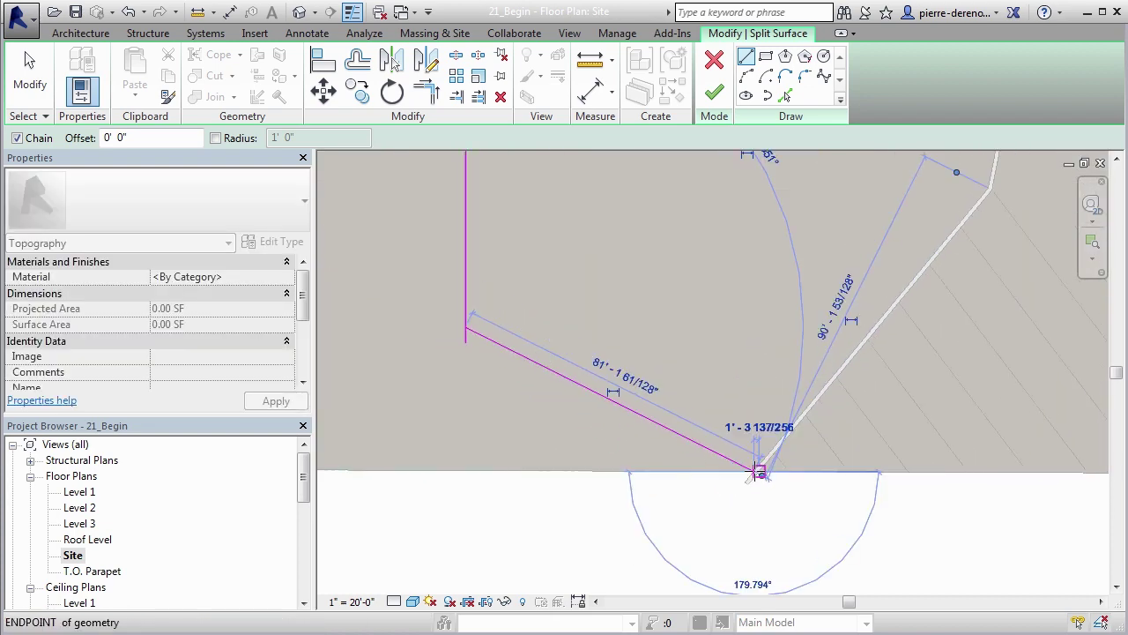
Trim the vertical line and lower diagonal to a clean corner, finish the surface split and deselect the resulting surface
{"action": "left_click", "coordinate": [427, 91]}
{"action": "left_click", "coordinate": [588, 389]}
{"action": "left_click", "coordinate": [564, 370]}
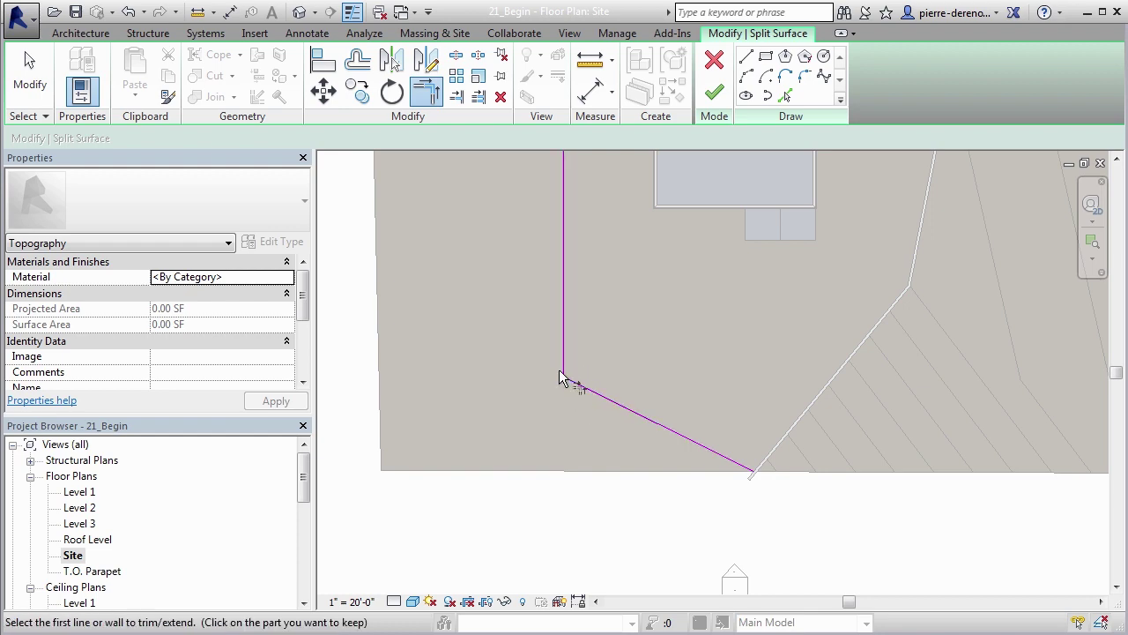
{"action": "left_click", "coordinate": [29, 77]}
{"action": "scroll", "coordinate": [670, 546], "scroll_direction": "down", "scroll_amount": 5}
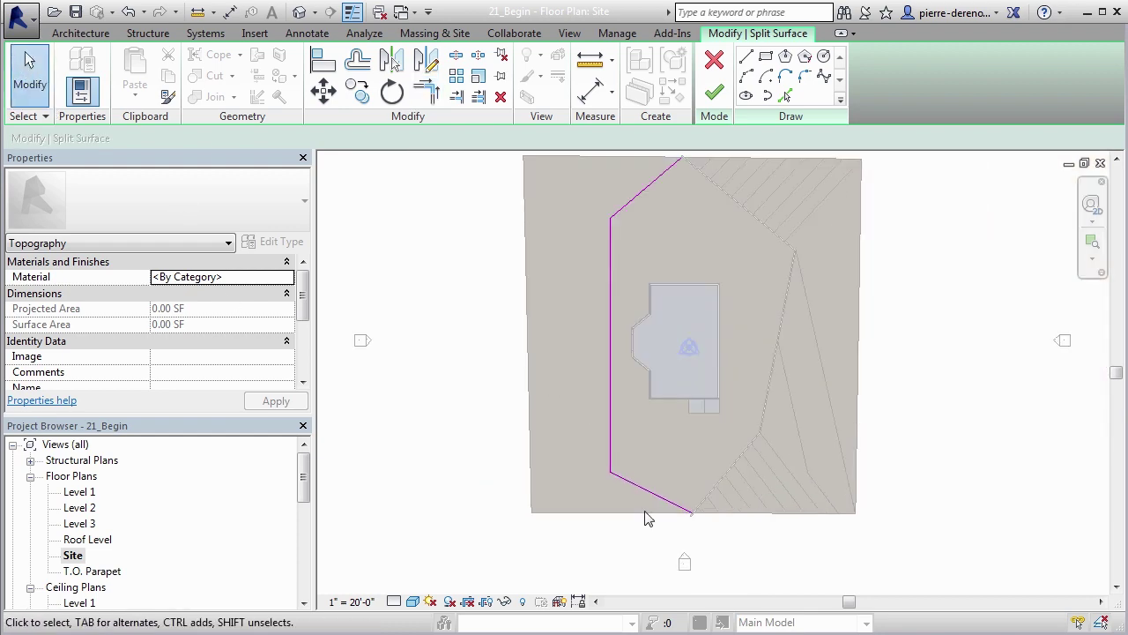
{"action": "scroll", "coordinate": [648, 518], "scroll_direction": "down", "scroll_amount": 1}
{"action": "left_click", "coordinate": [714, 91]}
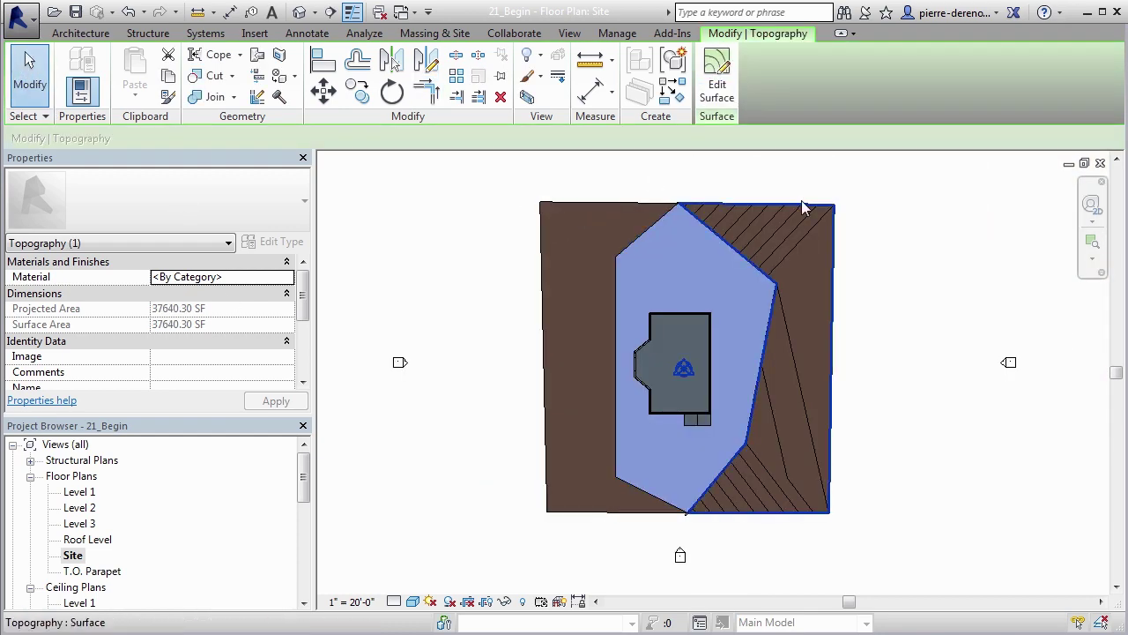
{"action": "left_click", "coordinate": [932, 333]}
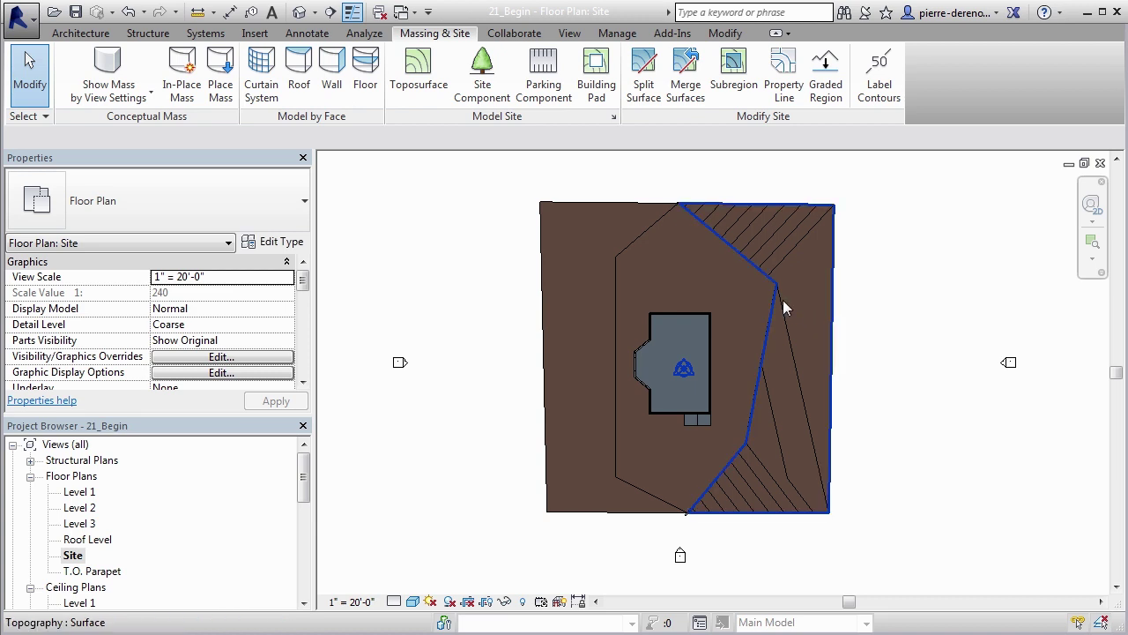
Assign the Concrete, Lightweight material to the split surface around the building, accepting the surface pattern warning
{"action": "left_click", "coordinate": [663, 220]}
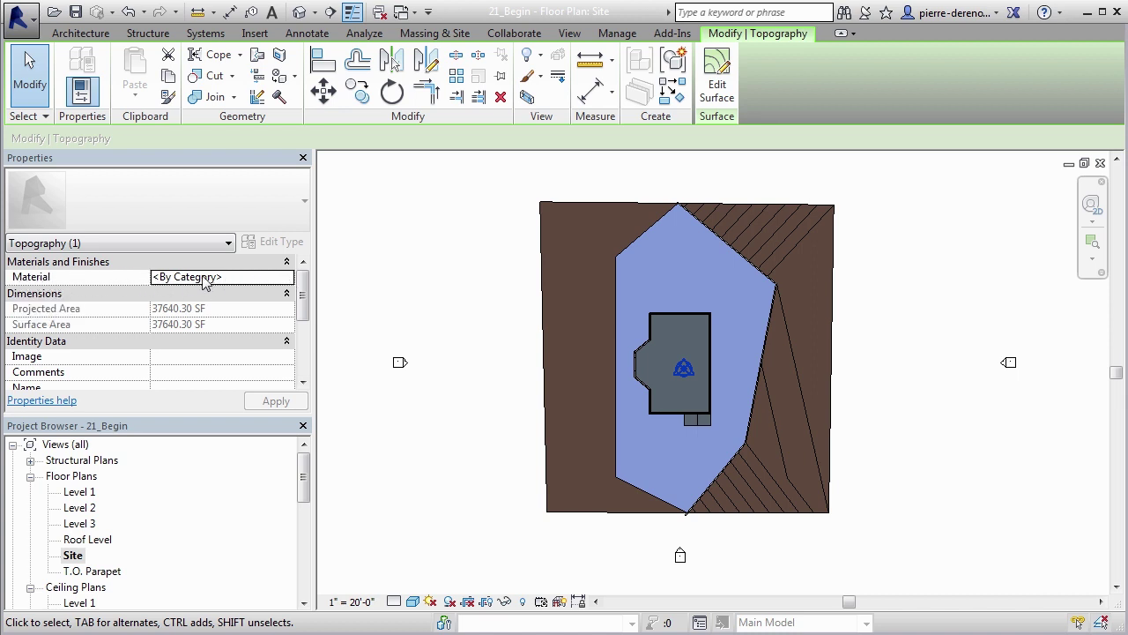
{"action": "left_click", "coordinate": [288, 278]}
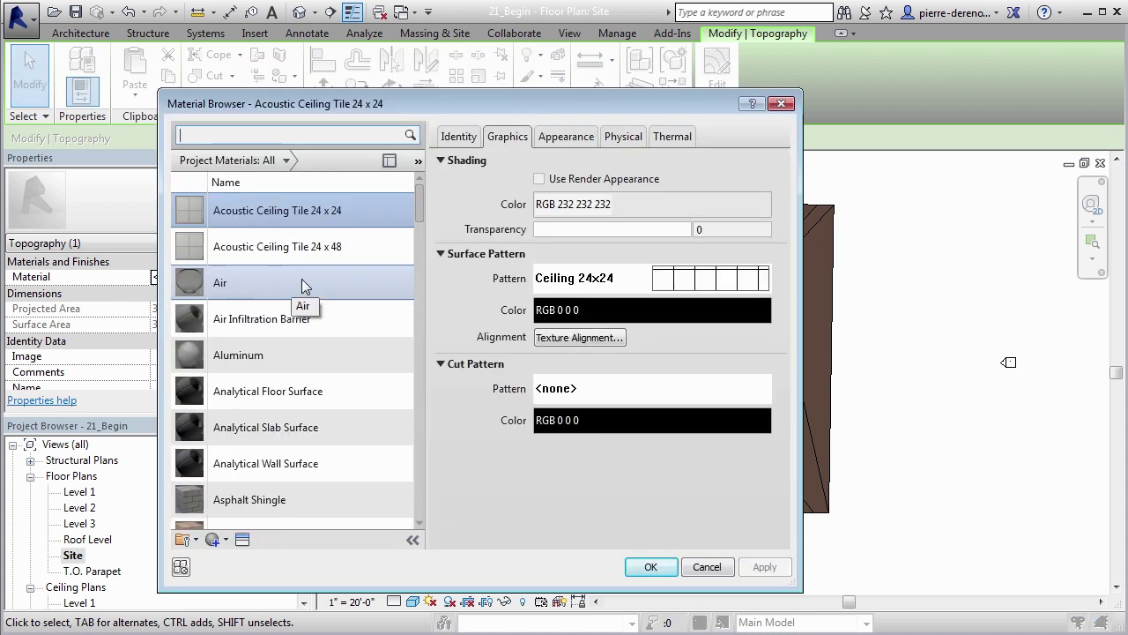
{"action": "left_click_drag", "start_coordinate": [421, 201], "coordinate": [406, 335]}
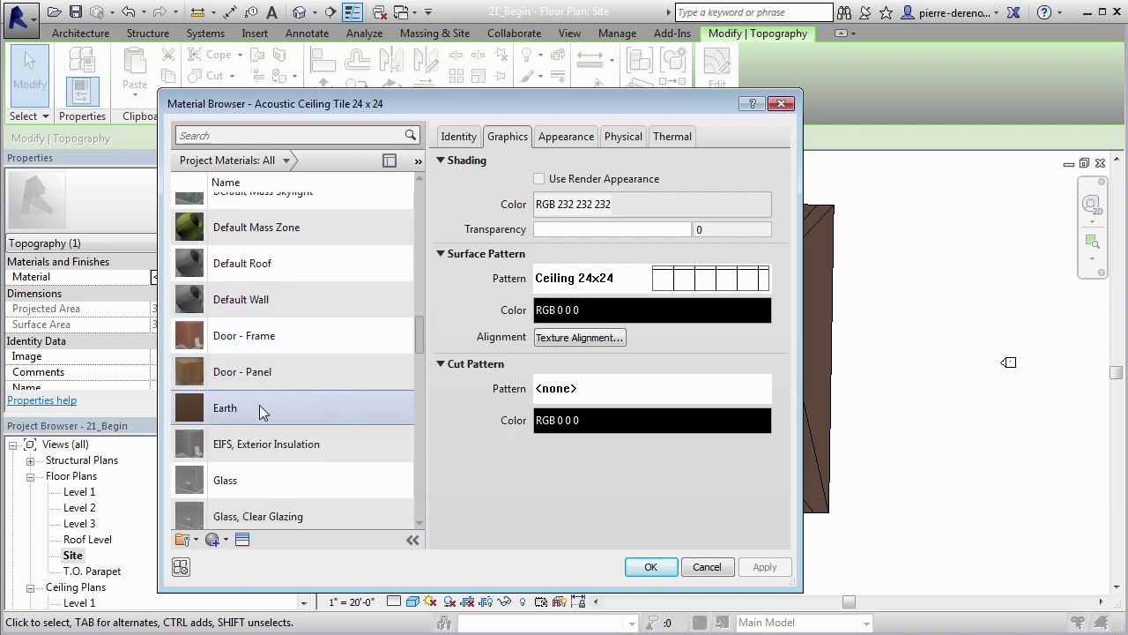
{"action": "left_click_drag", "start_coordinate": [418, 338], "coordinate": [410, 263]}
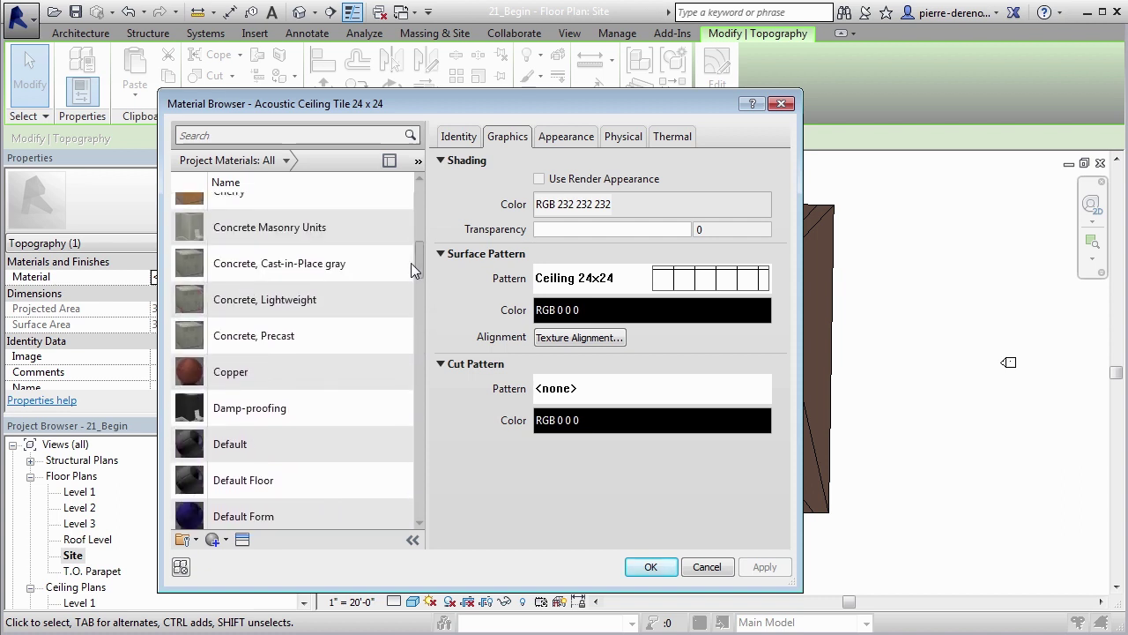
{"action": "left_click", "coordinate": [303, 307]}
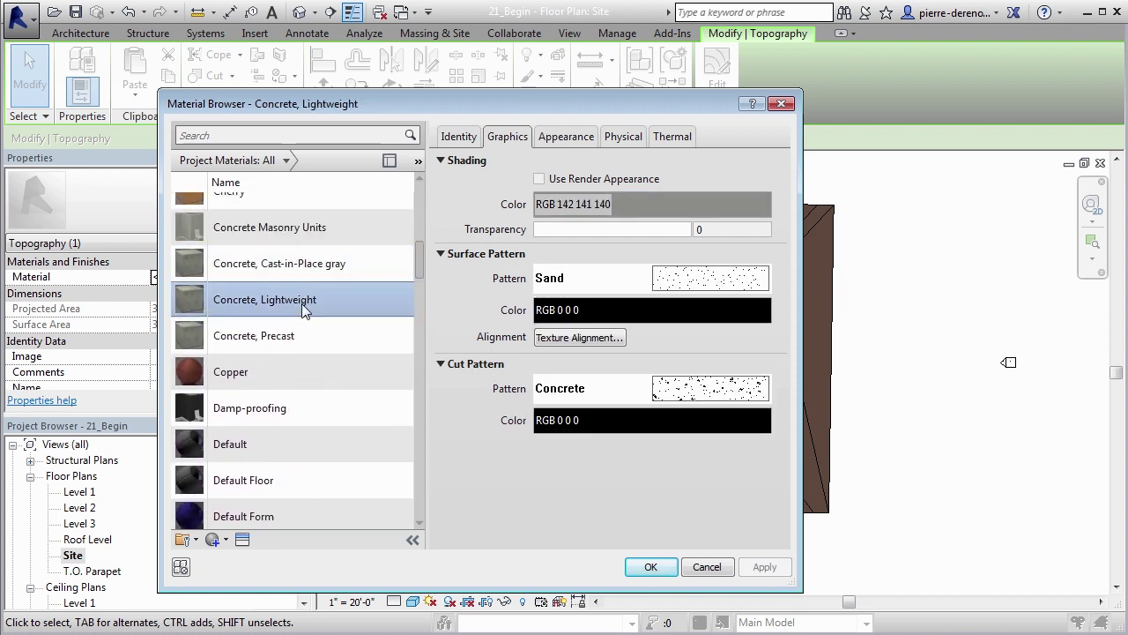
{"action": "left_click", "coordinate": [650, 567]}
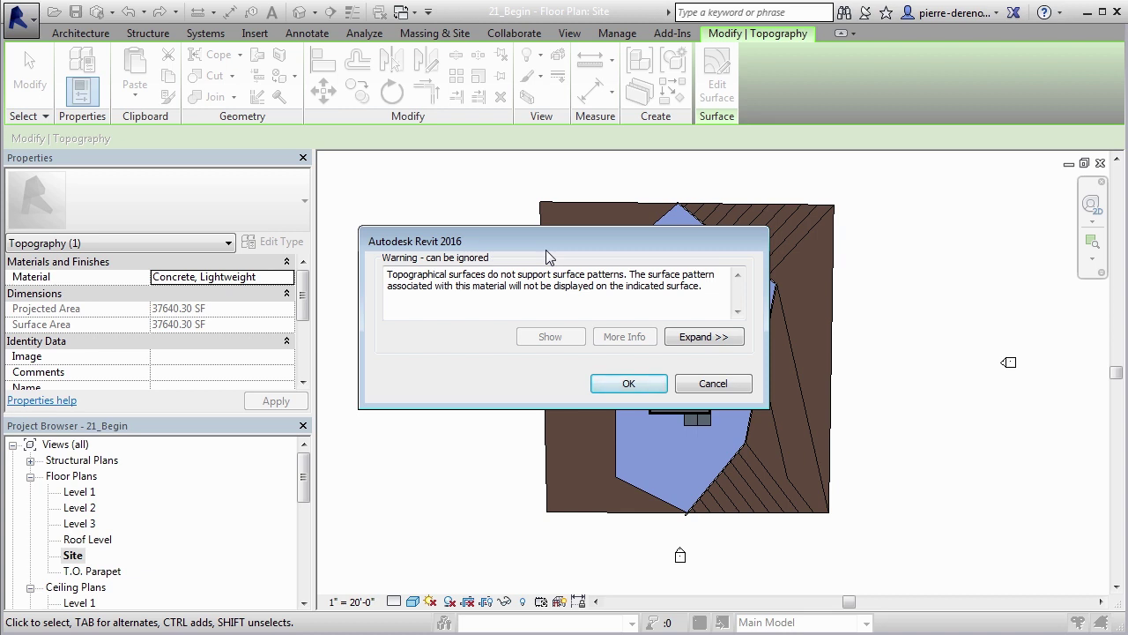
{"action": "left_click", "coordinate": [602, 395]}
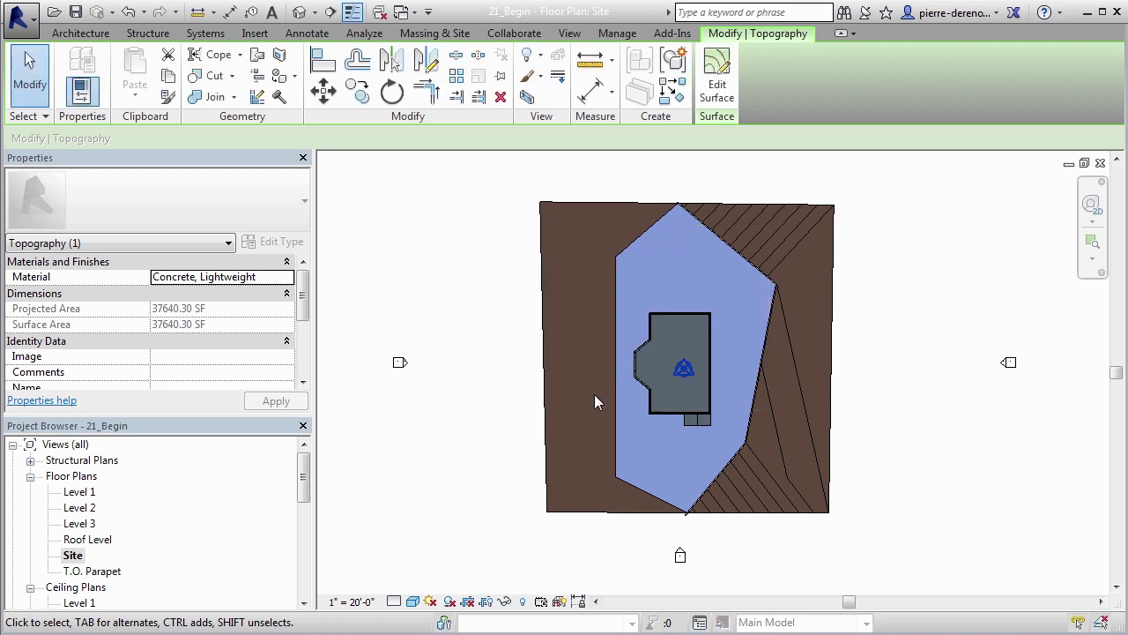
{"action": "left_click", "coordinate": [901, 326]}
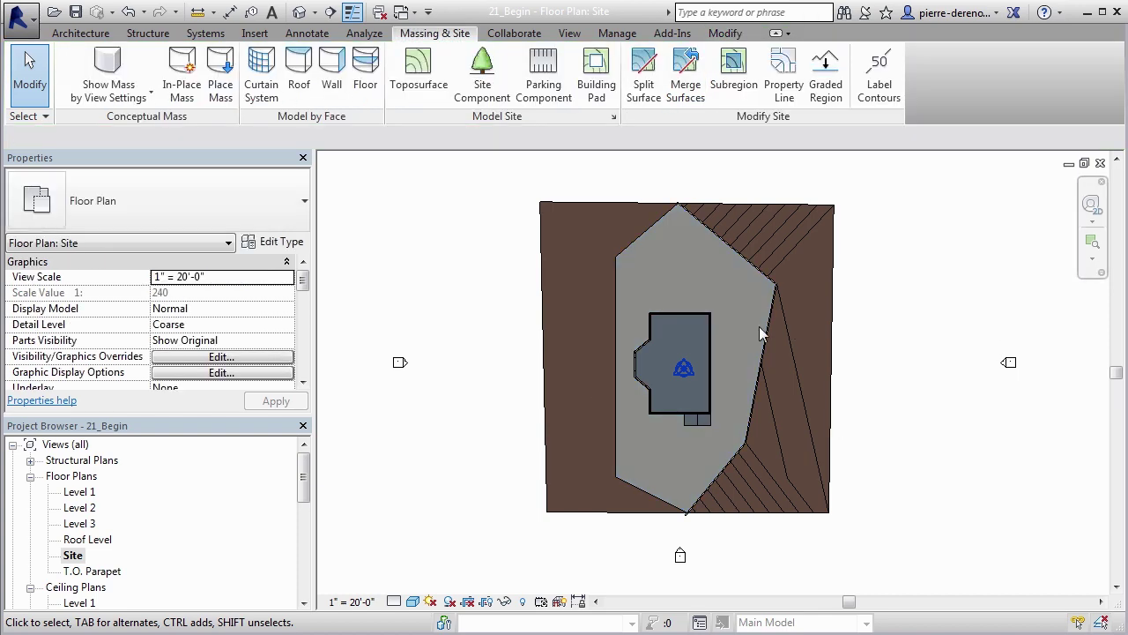
In the 3D view, select both outer topography surfaces and open the material browser for their material
{"action": "left_click", "coordinate": [301, 12]}
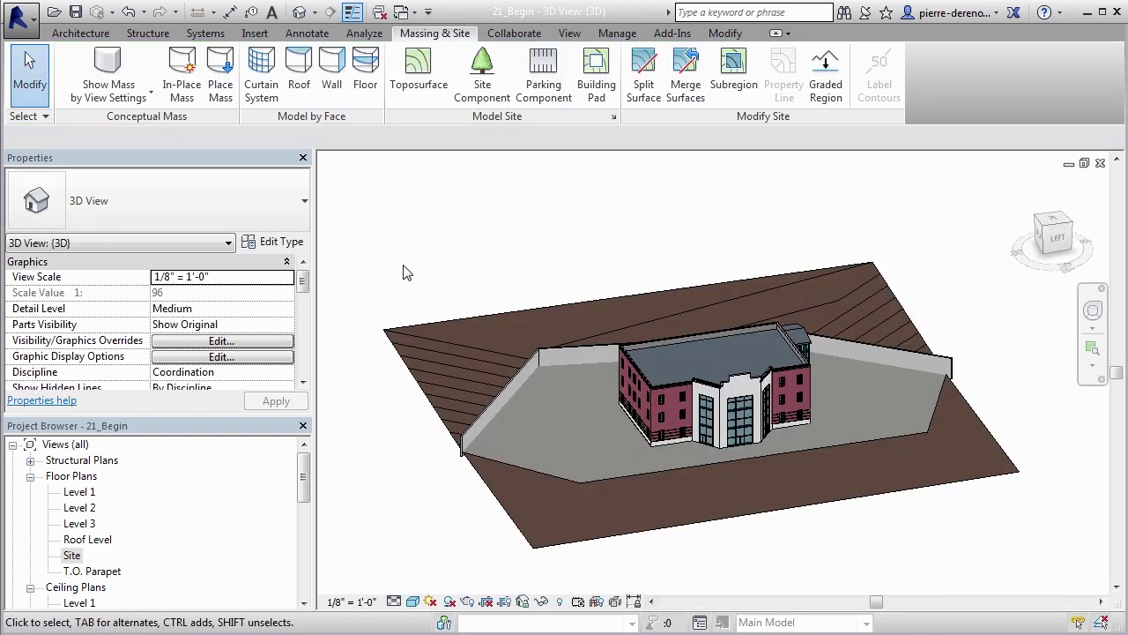
{"action": "middle_click_drag", "start_coordinate": [839, 397], "coordinate": [796, 400], "text": "shift"}
{"action": "scroll", "coordinate": [932, 396], "scroll_direction": "down", "scroll_amount": 2}
{"action": "middle_click_drag", "start_coordinate": [932, 395], "coordinate": [838, 385], "text": "shift"}
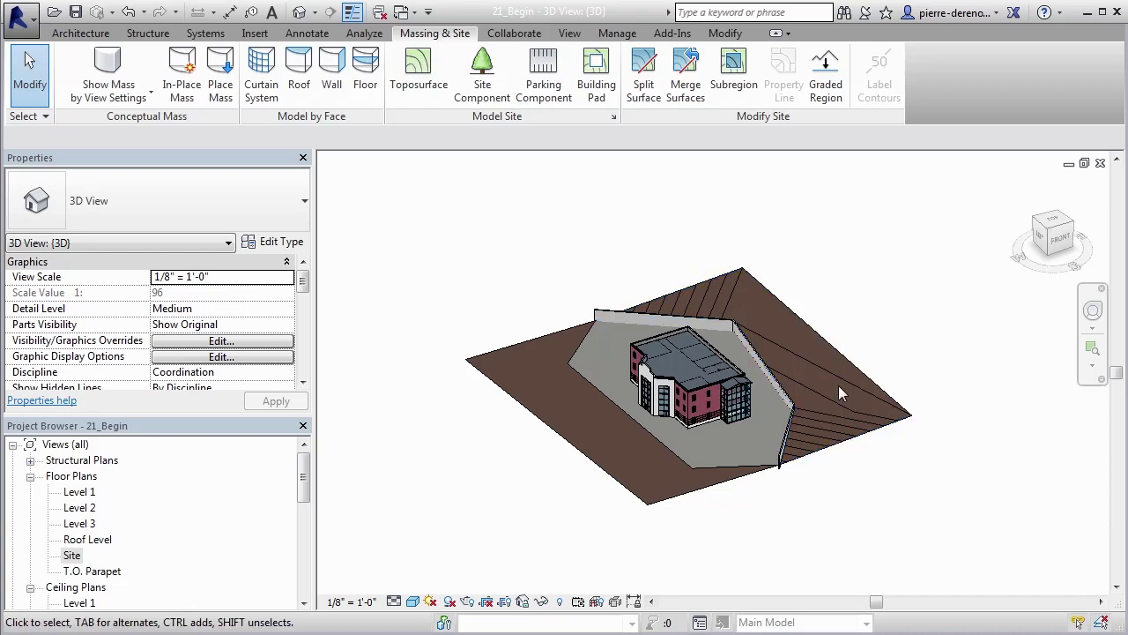
{"action": "left_click", "coordinate": [751, 278]}
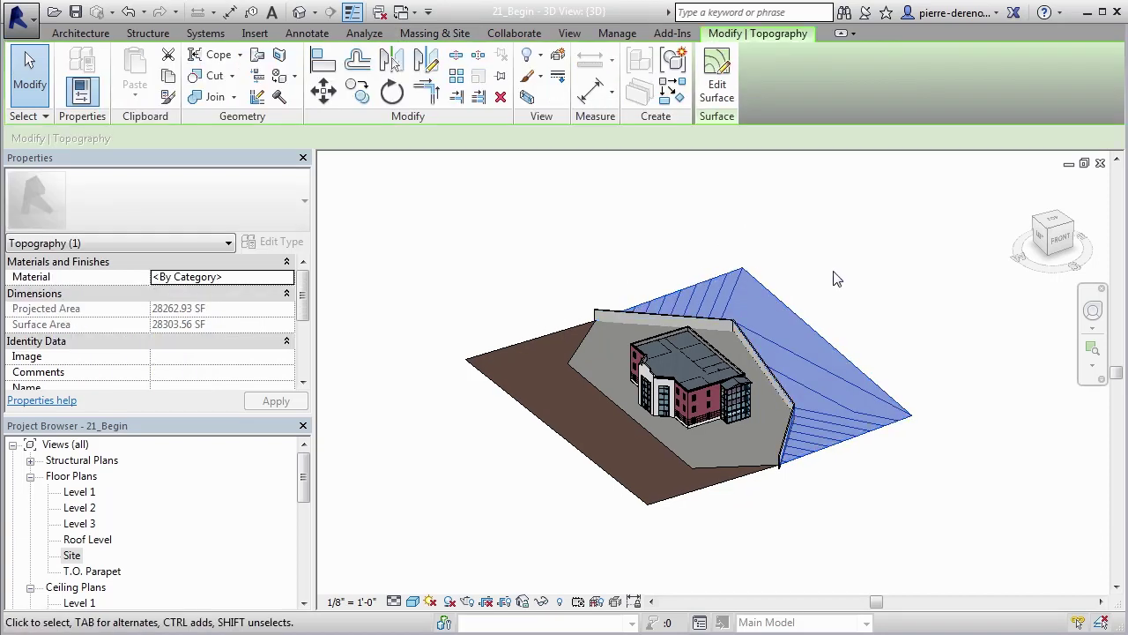
{"action": "left_click", "coordinate": [535, 326], "text": "ctrl"}
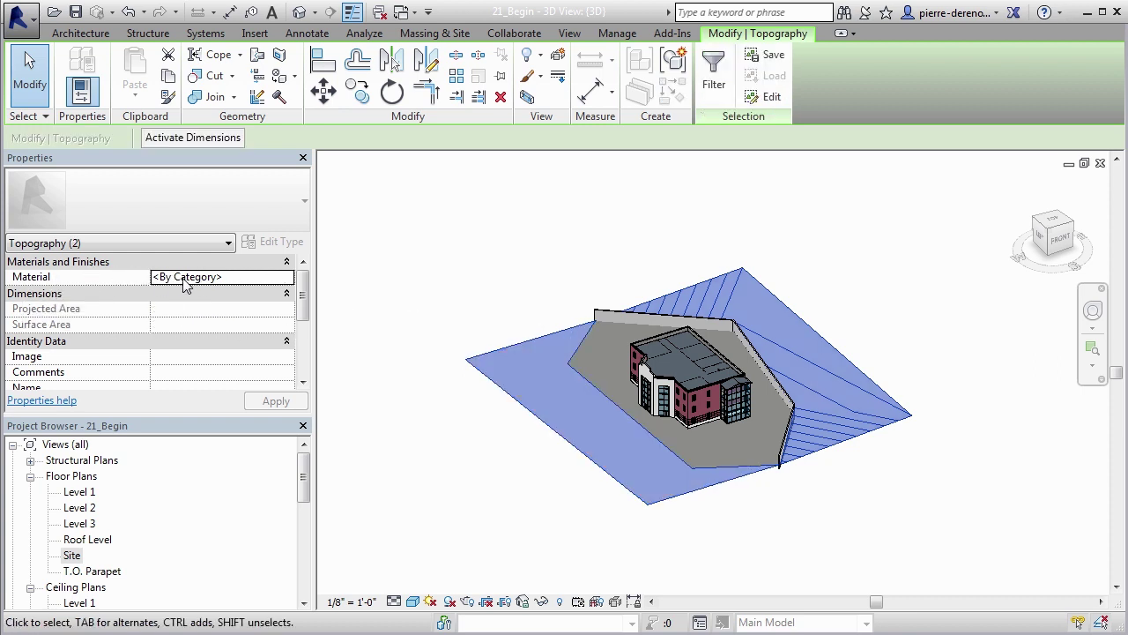
{"action": "left_click", "coordinate": [289, 278]}
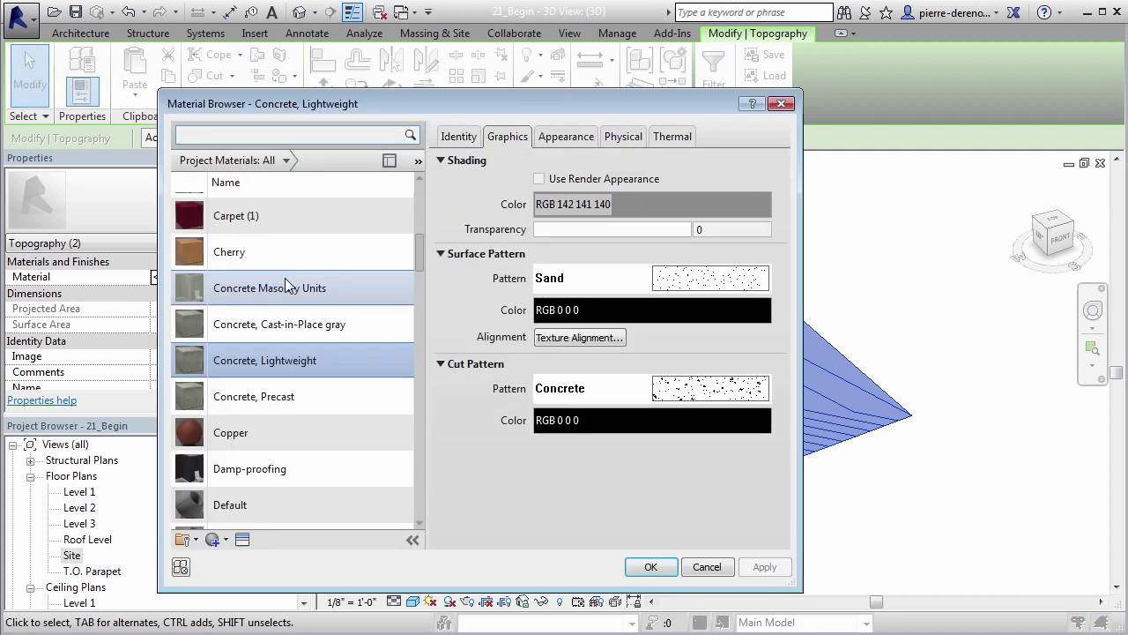
Search the project materials for "grass" and "vegetation", and clear the search
{"action": "left_click", "coordinate": [345, 137]}
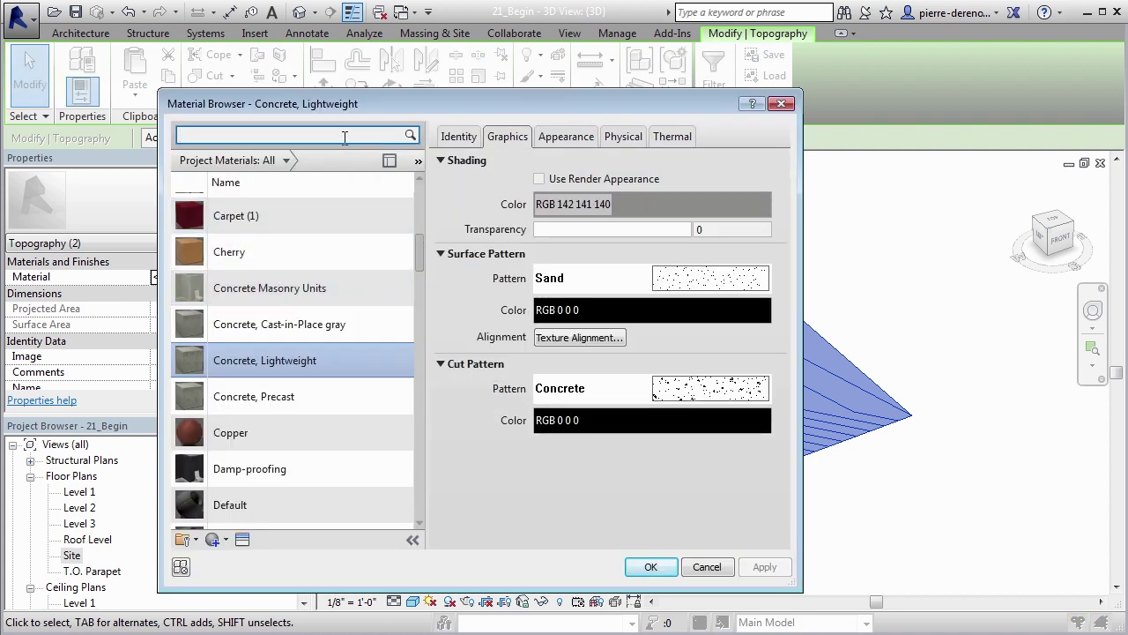
{"action": "type", "text": "grass"}
{"action": "key", "text": "Return"}
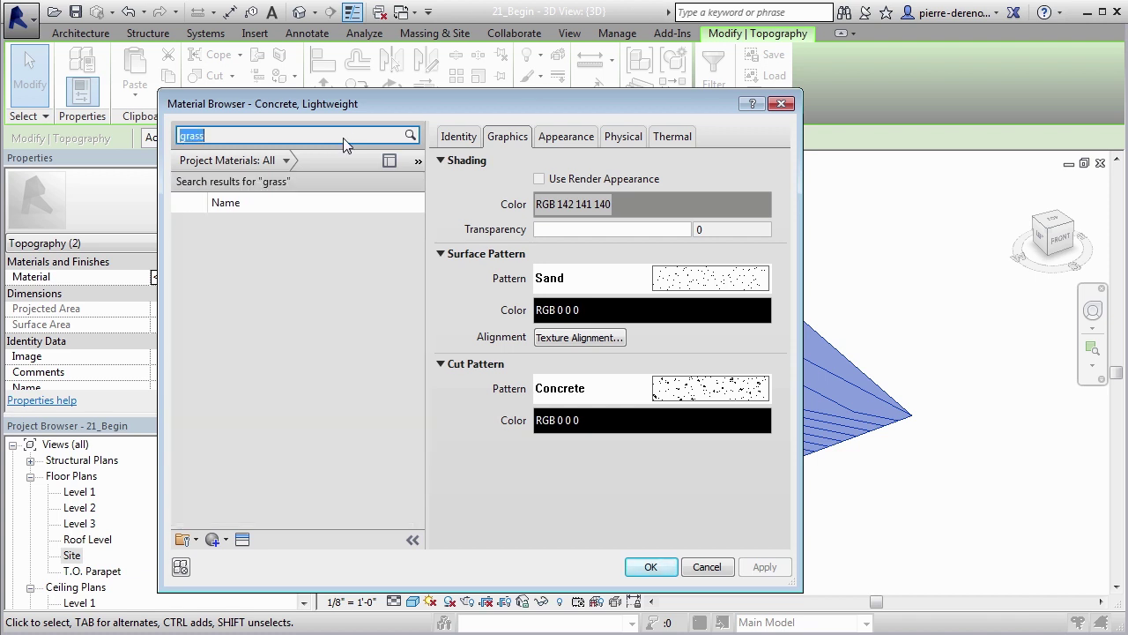
{"action": "left_click", "coordinate": [343, 137]}
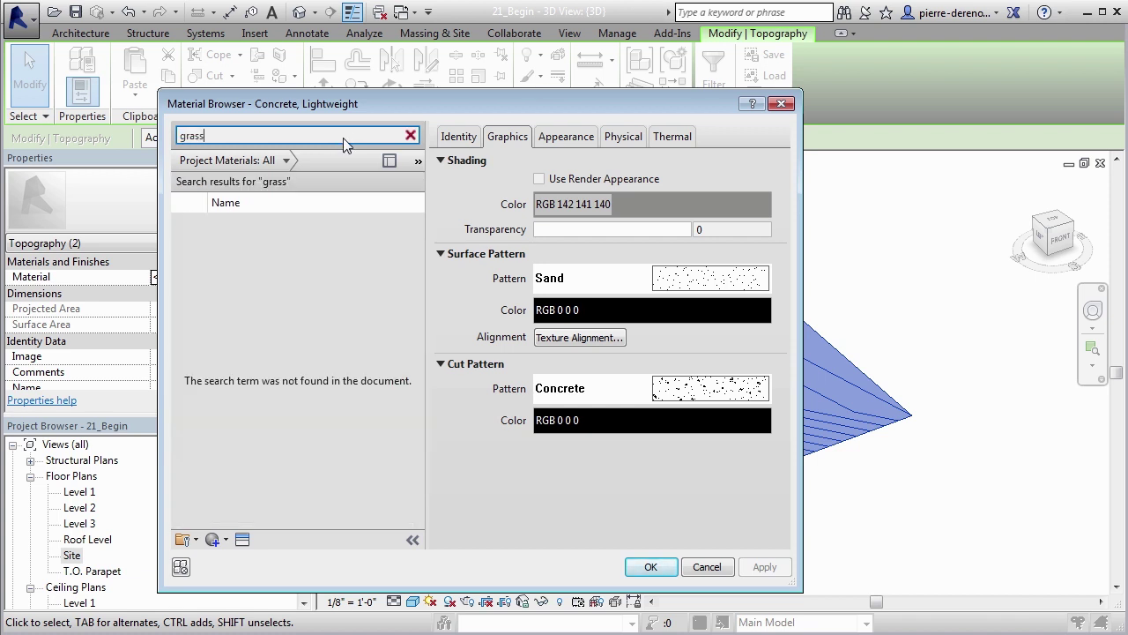
{"action": "key", "text": "BackSpace"}
{"action": "key", "text": "BackSpace"}
{"action": "type", "text": "v"}
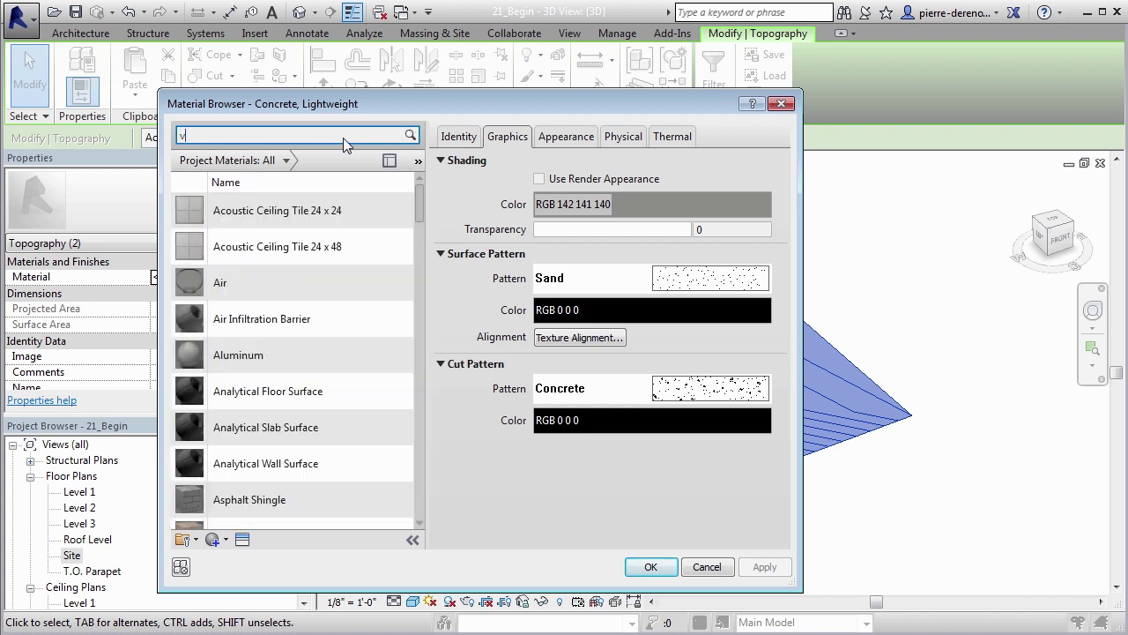
{"action": "type", "text": "egetation"}
{"action": "key", "text": "Return"}
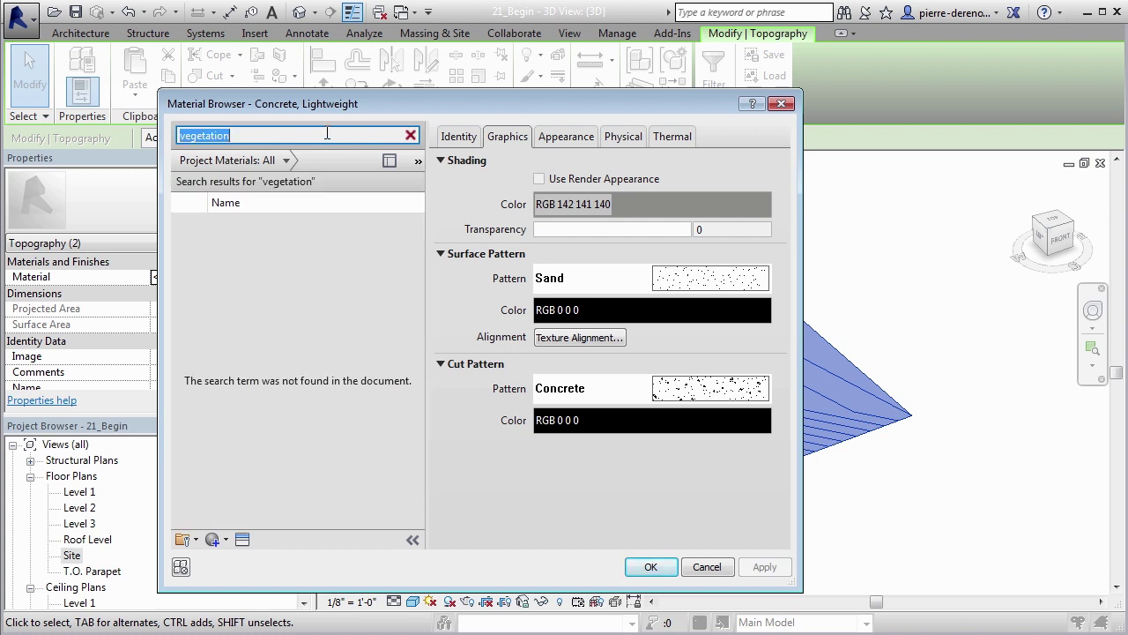
{"action": "left_click", "coordinate": [411, 135]}
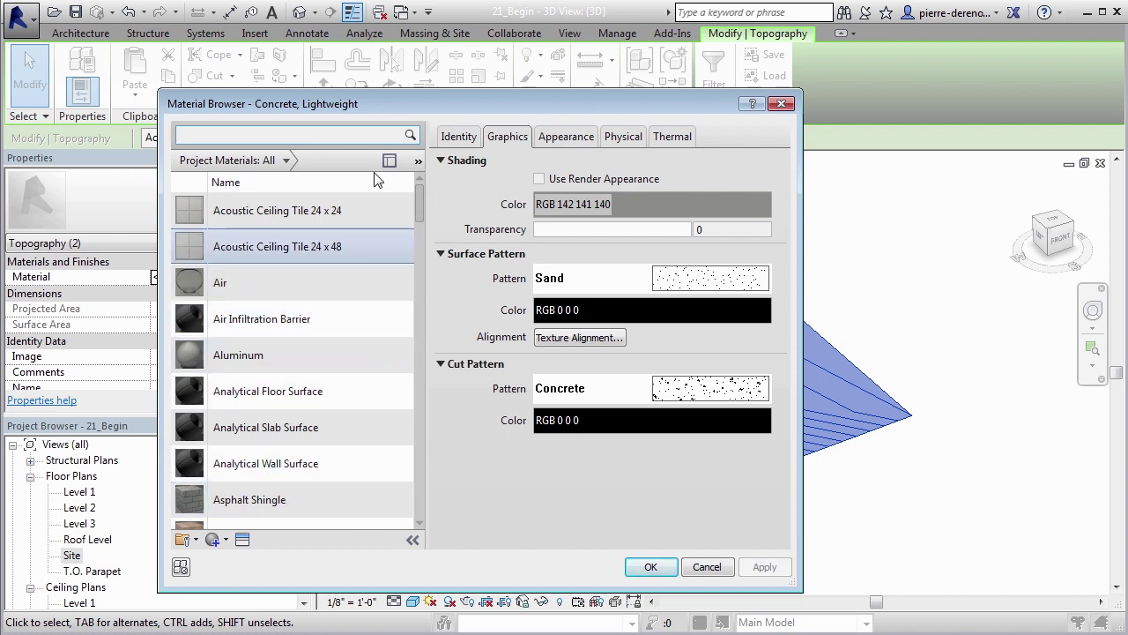
{"action": "scroll", "coordinate": [388, 476], "scroll_direction": "down", "scroll_amount": 1}
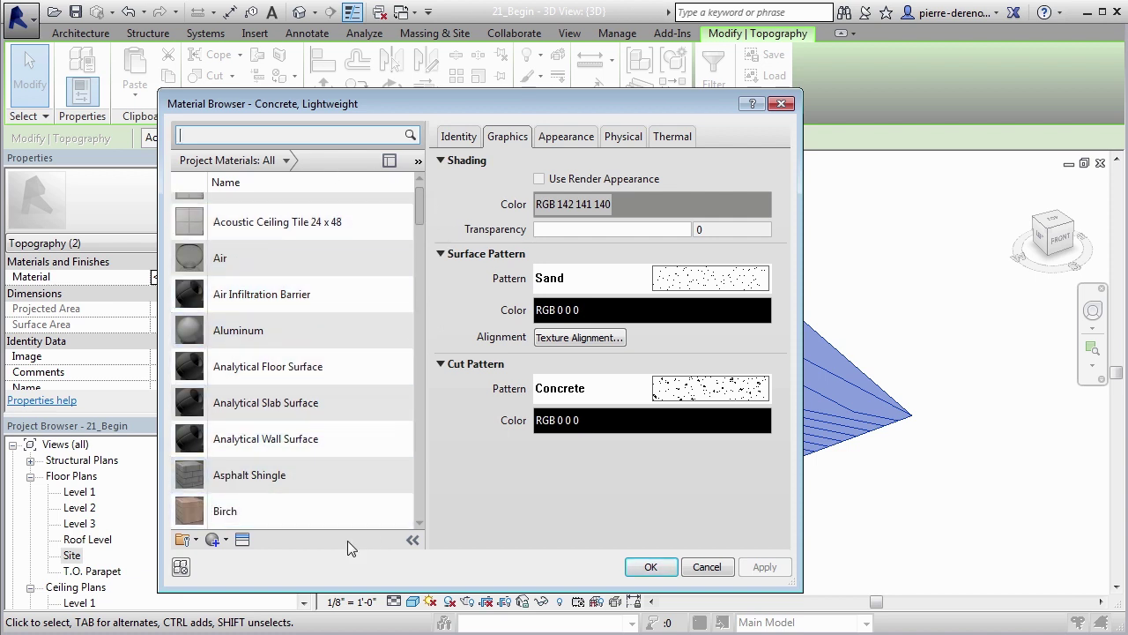
Create a new material and name it Grass for Site Model
{"action": "left_click", "coordinate": [223, 544]}
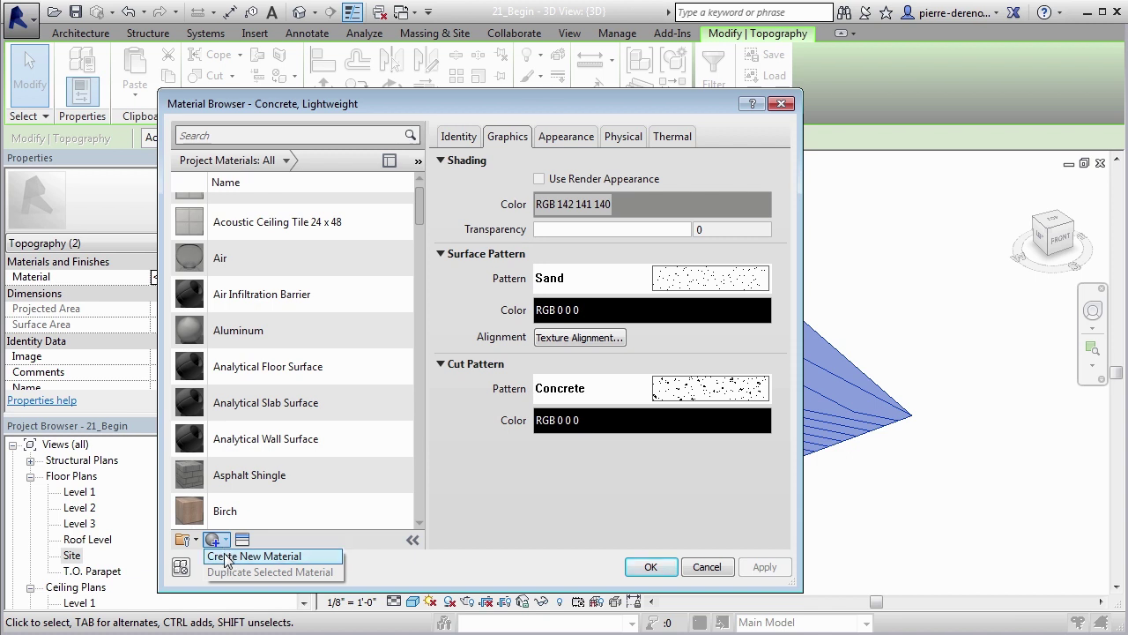
{"action": "left_click", "coordinate": [302, 557]}
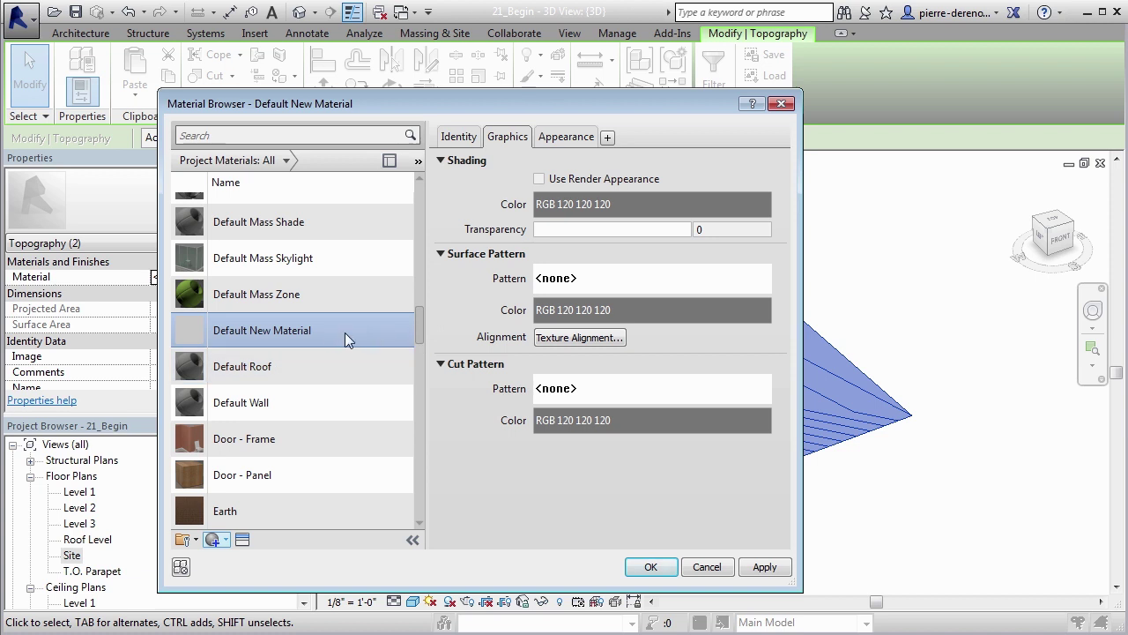
{"action": "right_click", "coordinate": [283, 323]}
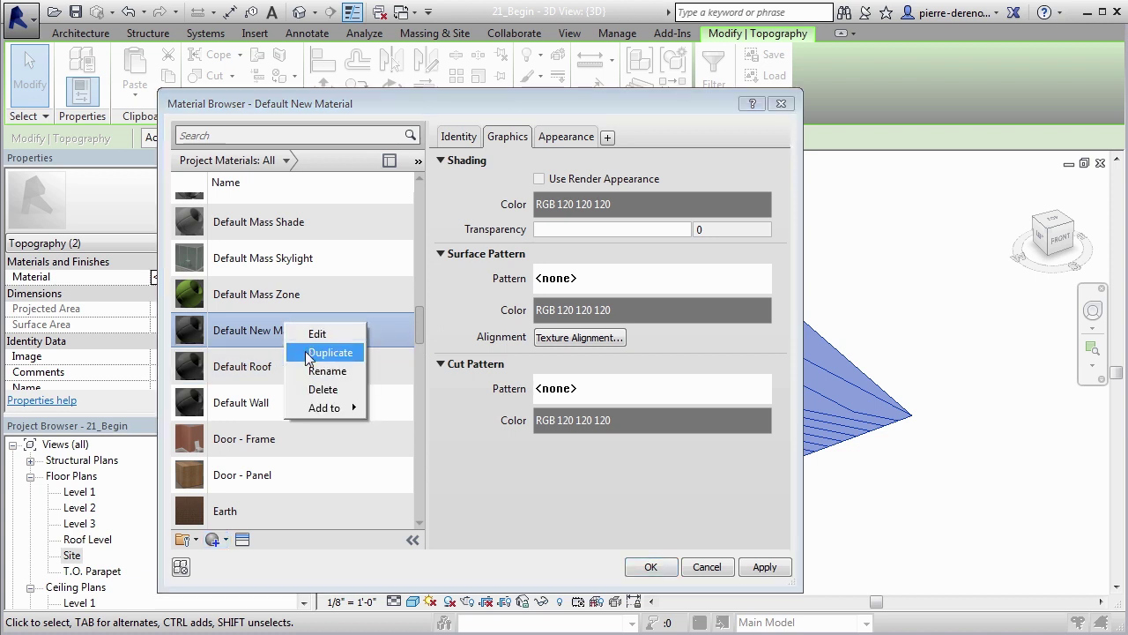
{"action": "left_click", "coordinate": [319, 370]}
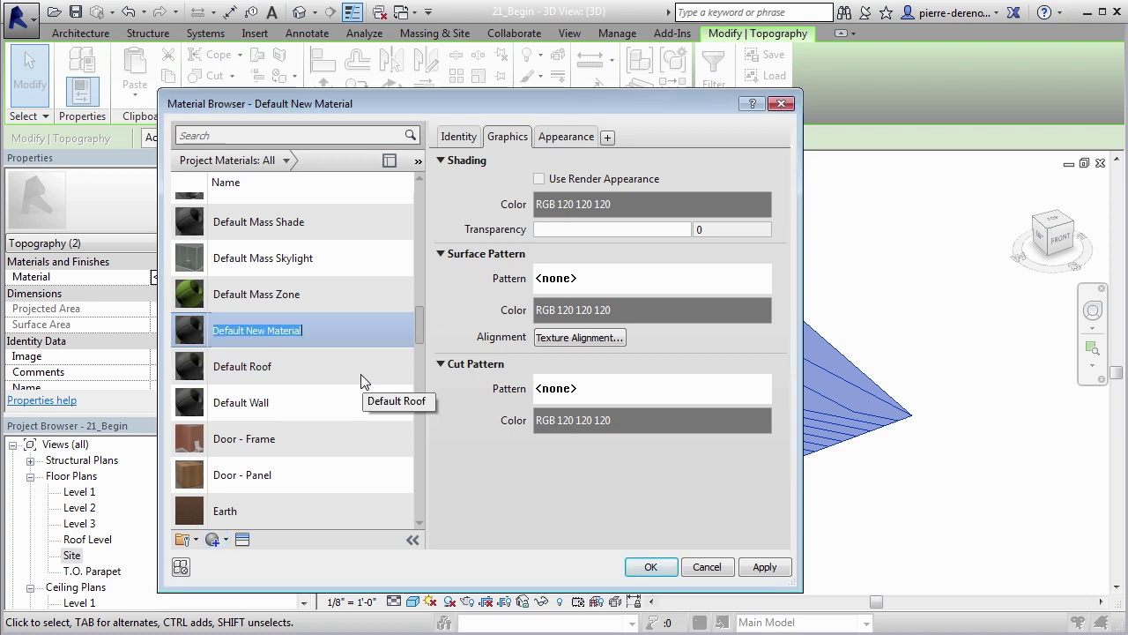
{"action": "type", "text": "G"}
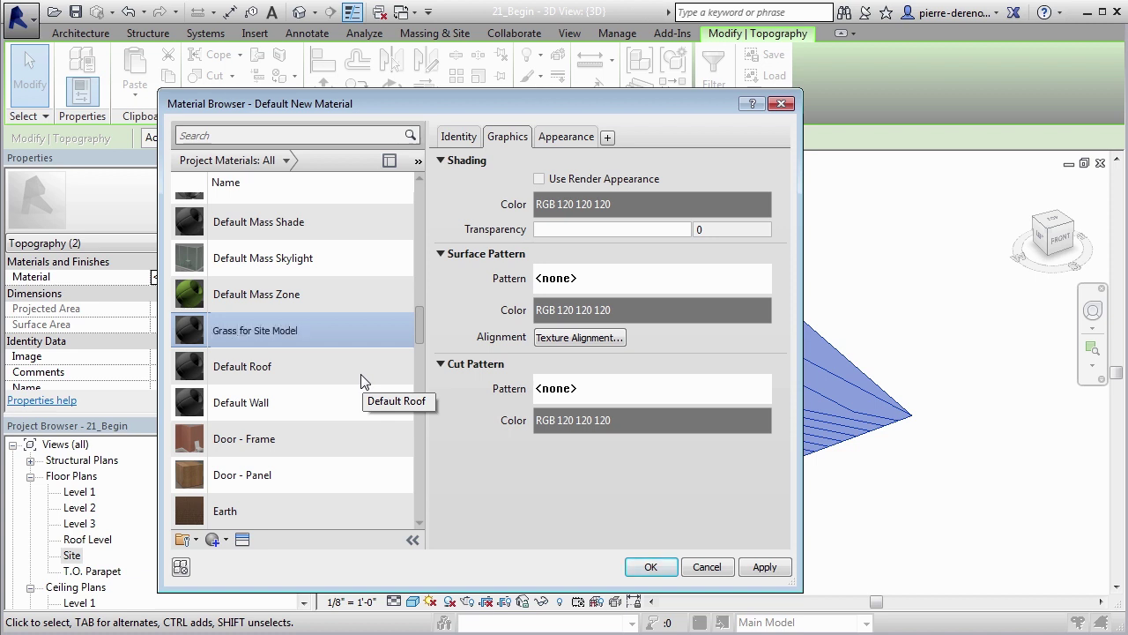
{"action": "type", "text": "rass for Site Model"}
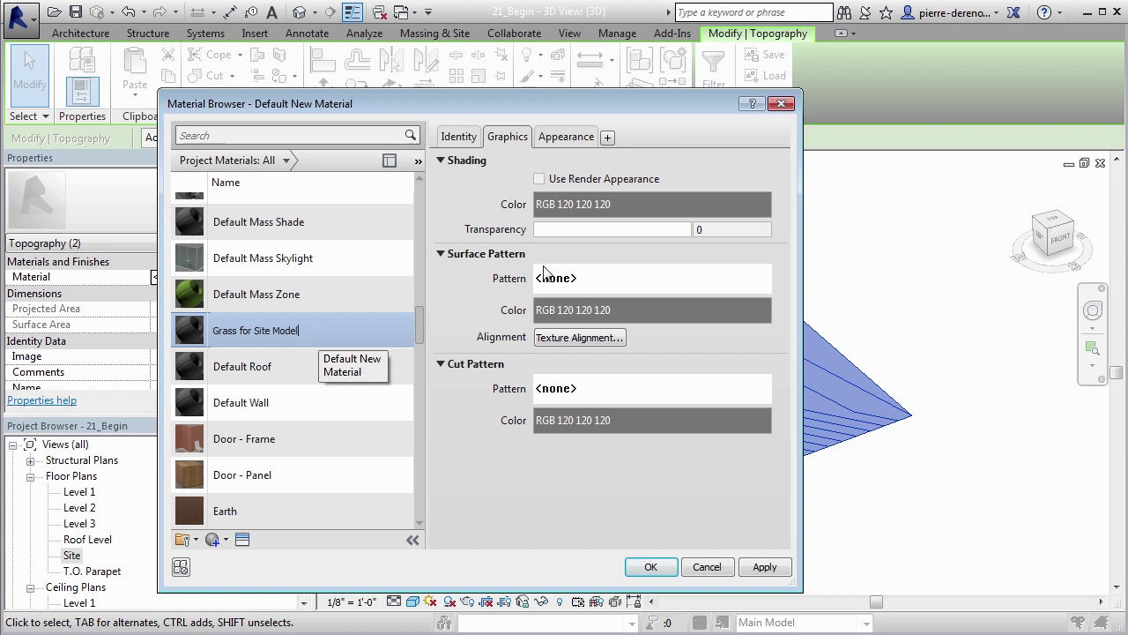
Set the grass material's shading color to RGB 128 128 64 and its cut pattern to Earth
{"action": "left_click", "coordinate": [637, 208]}
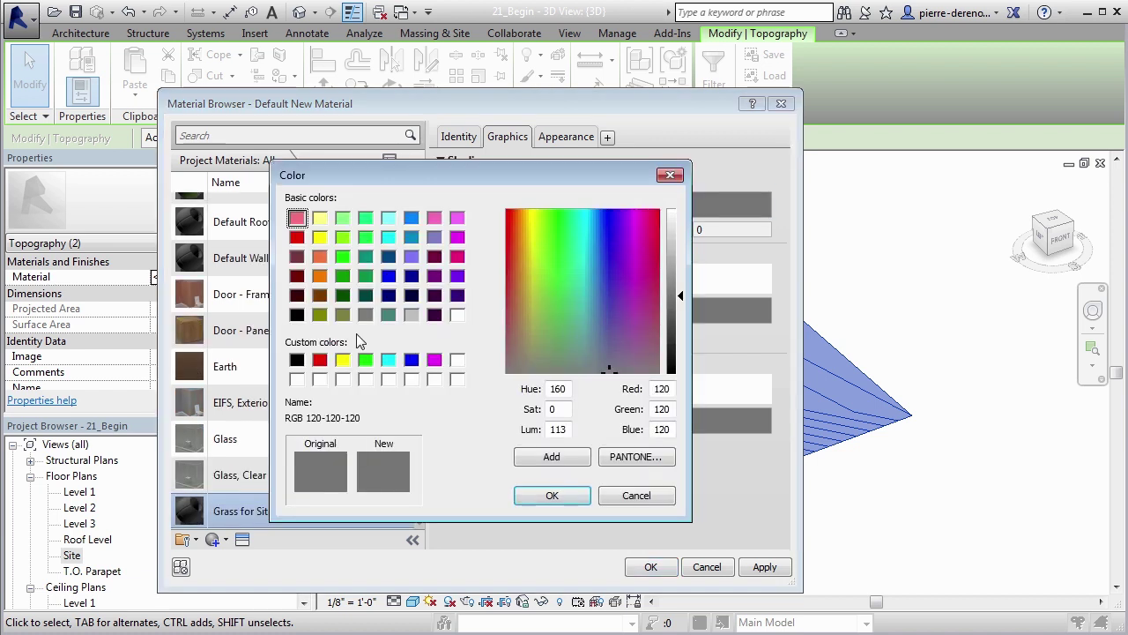
{"action": "left_click", "coordinate": [343, 314]}
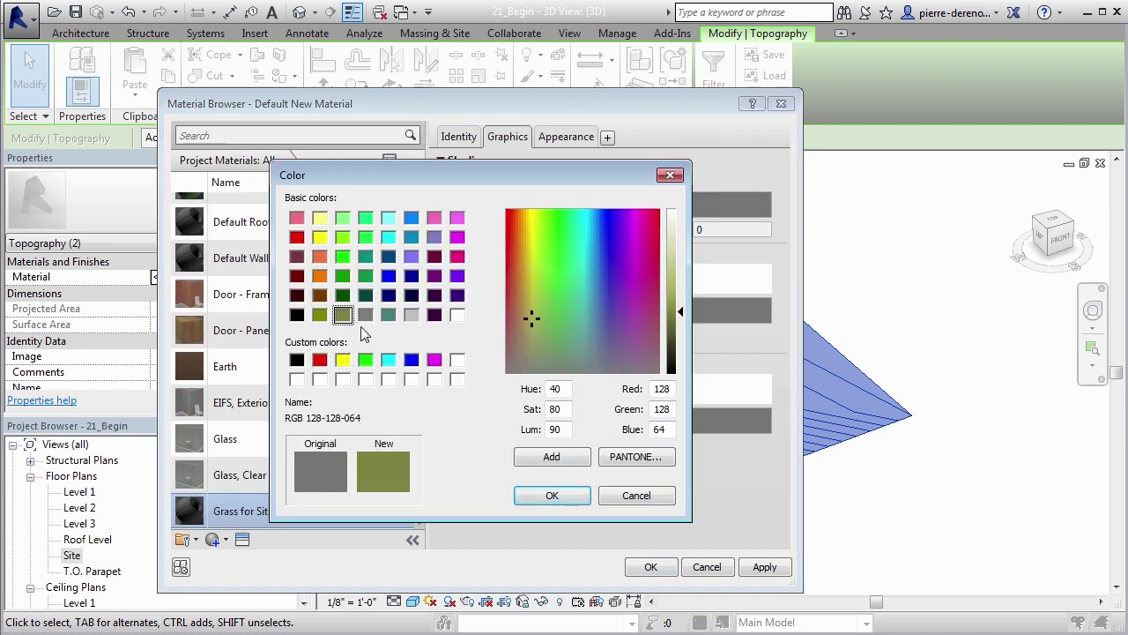
{"action": "left_click", "coordinate": [550, 496]}
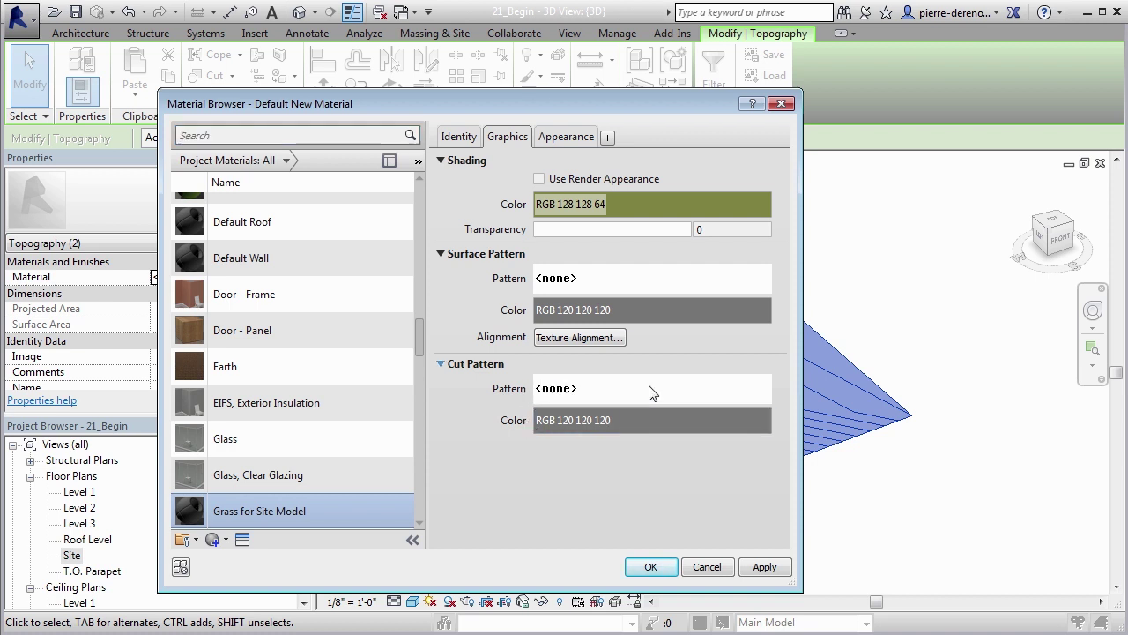
{"action": "left_click", "coordinate": [650, 388]}
{"action": "left_click_drag", "start_coordinate": [559, 263], "coordinate": [557, 304]}
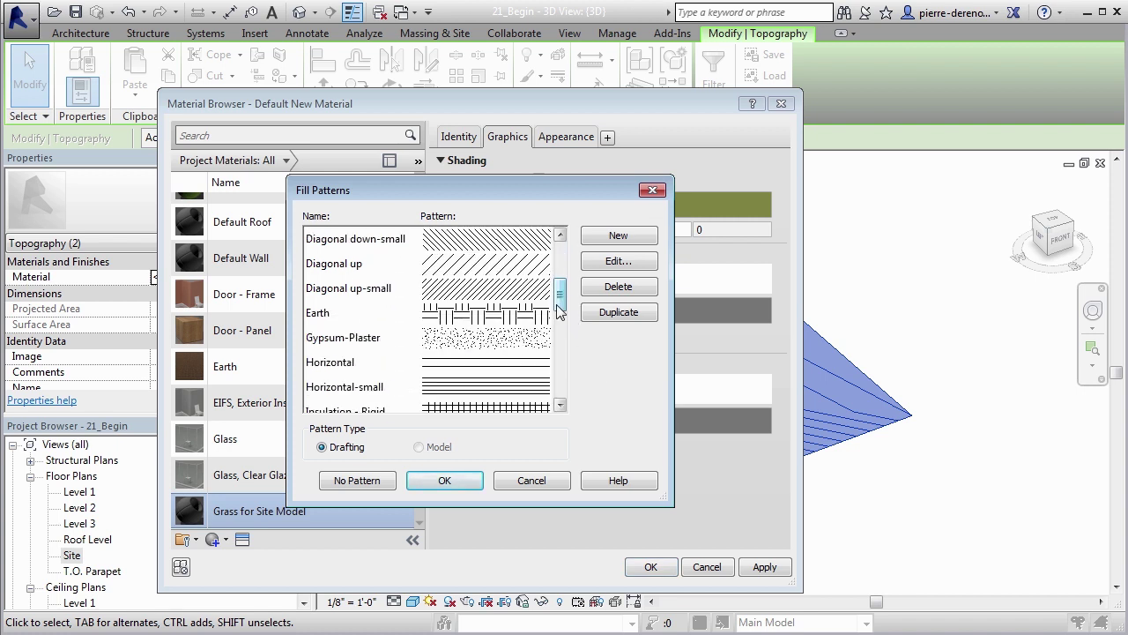
{"action": "left_click", "coordinate": [466, 316]}
{"action": "left_click", "coordinate": [446, 479]}
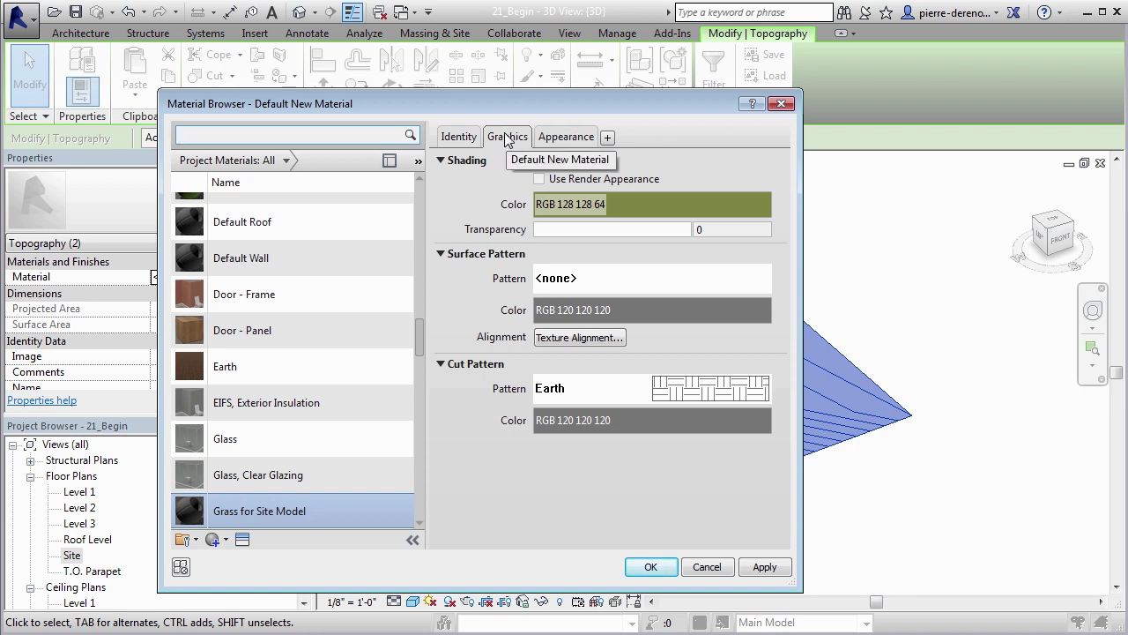
Set the grass material's render appearance color to RGB 128 128 64 and assign the material to the two selected surfaces
{"action": "left_click", "coordinate": [558, 141]}
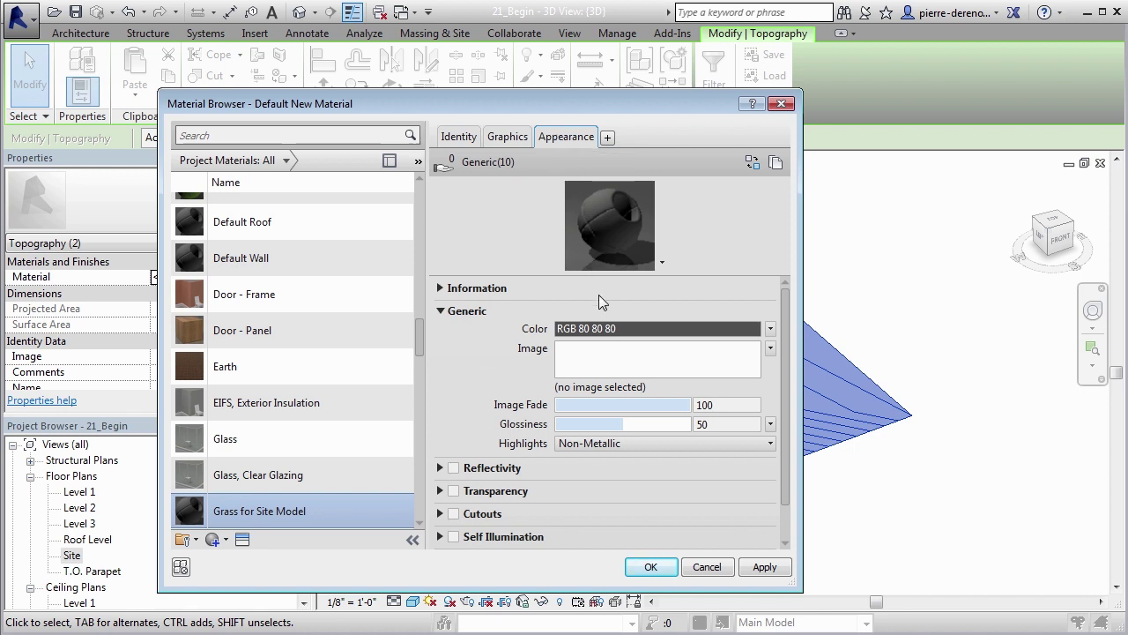
{"action": "left_click", "coordinate": [610, 329]}
{"action": "left_click", "coordinate": [347, 318]}
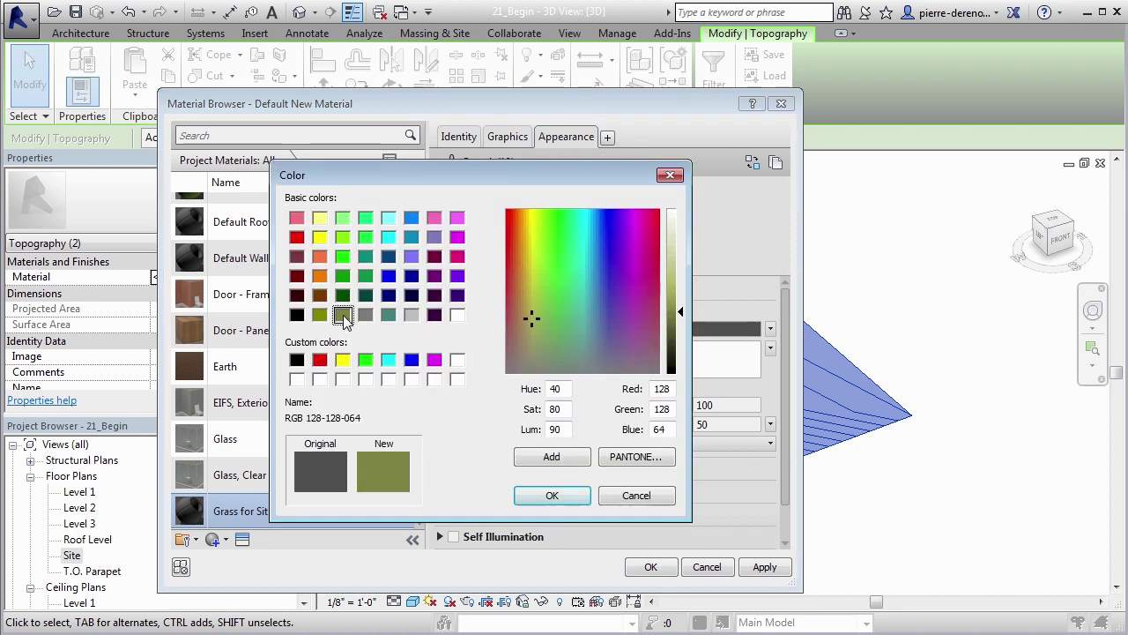
{"action": "left_click", "coordinate": [536, 494]}
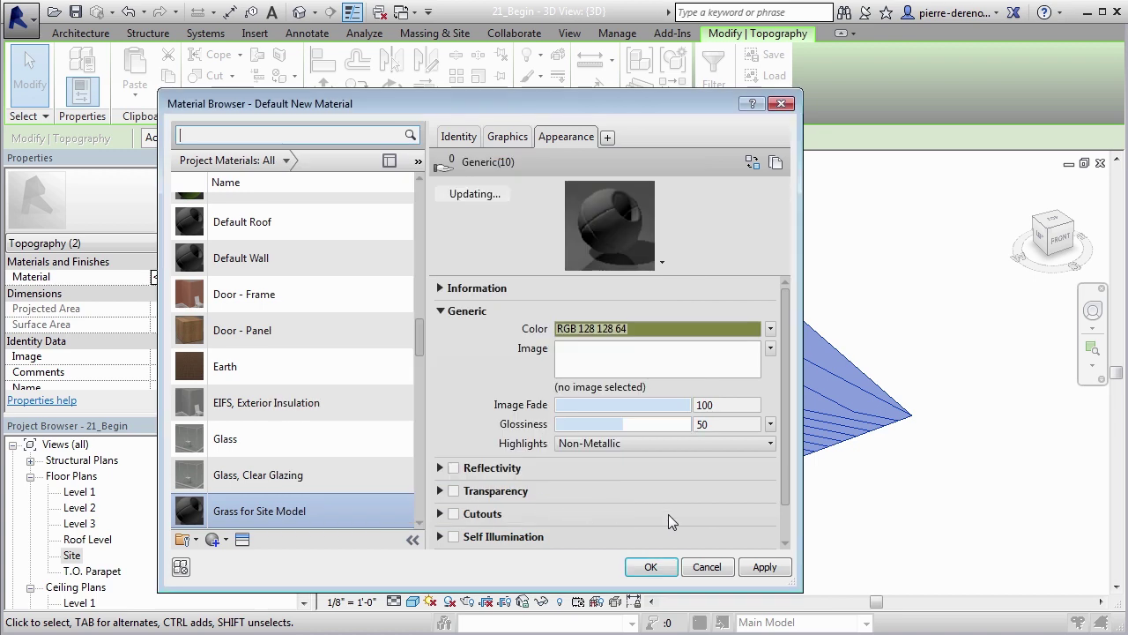
{"action": "left_click", "coordinate": [765, 567]}
{"action": "left_click", "coordinate": [652, 567]}
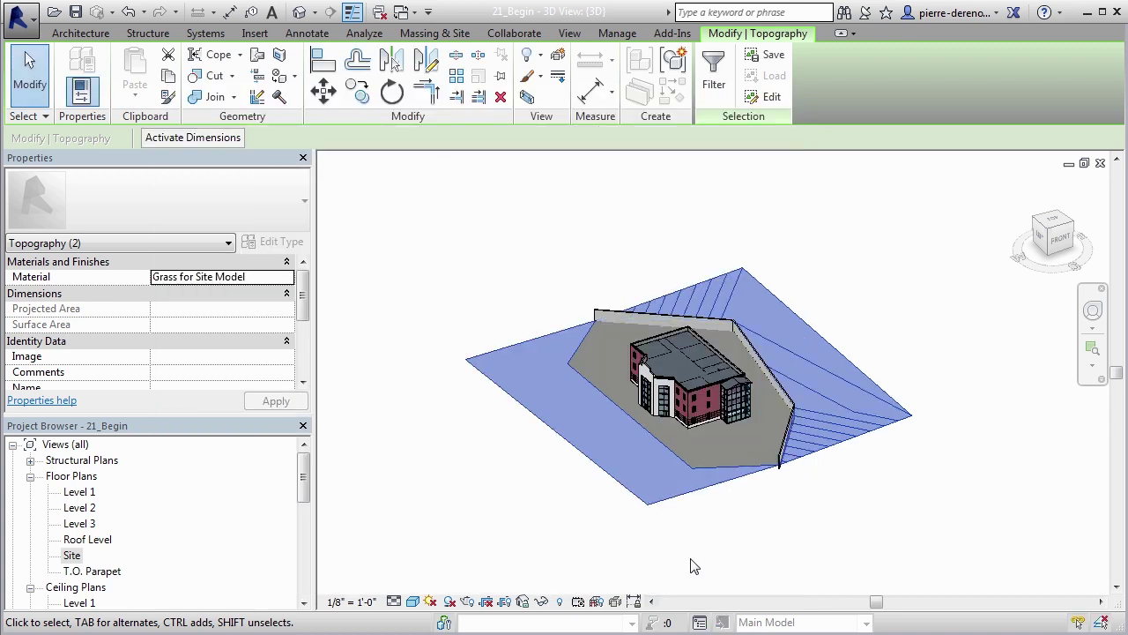
{"action": "left_click", "coordinate": [882, 515]}
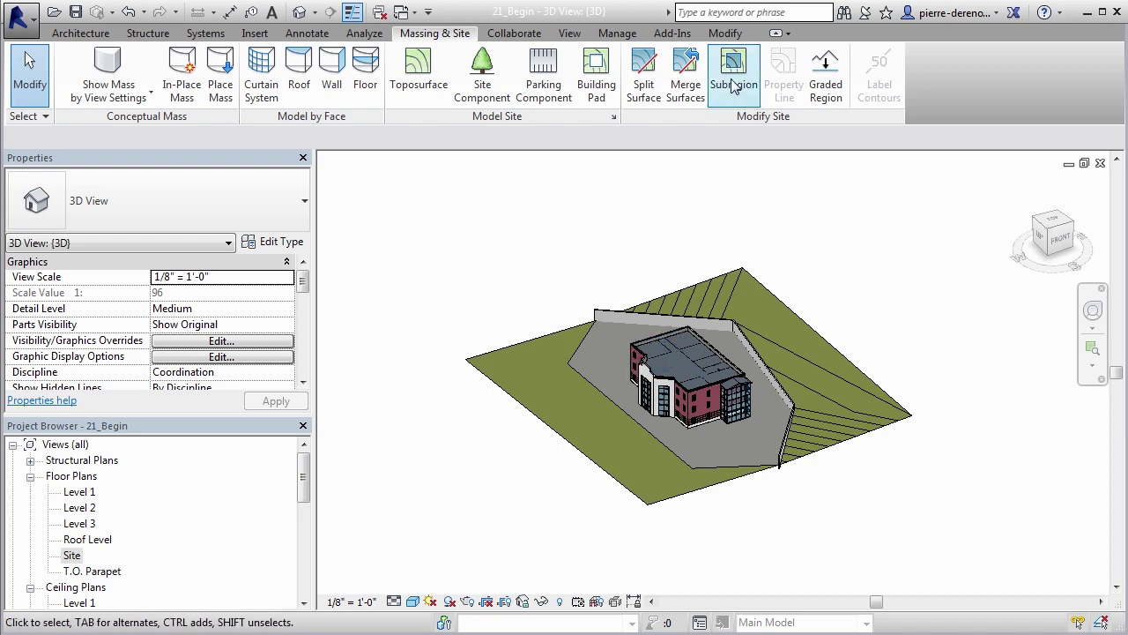
In the Site floor plan, start a subregion and sketch a horizontal boundary line from the paved area's front edge to the outer site edge
{"action": "middle_click_drag", "start_coordinate": [588, 242], "coordinate": [544, 305], "text": "shift"}
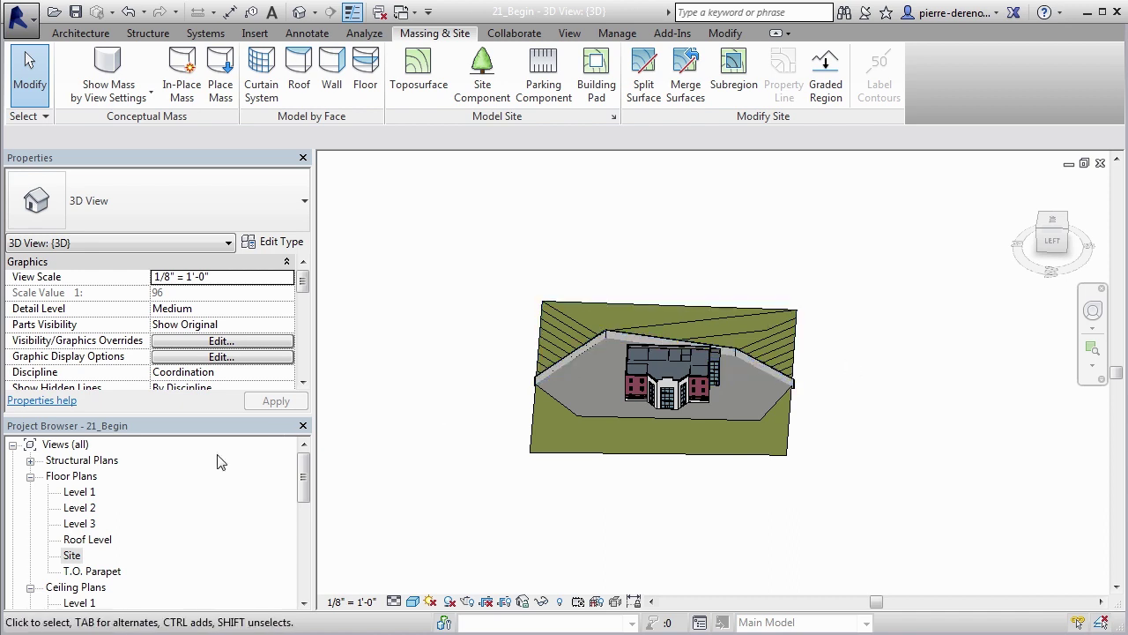
{"action": "double_click", "coordinate": [74, 555]}
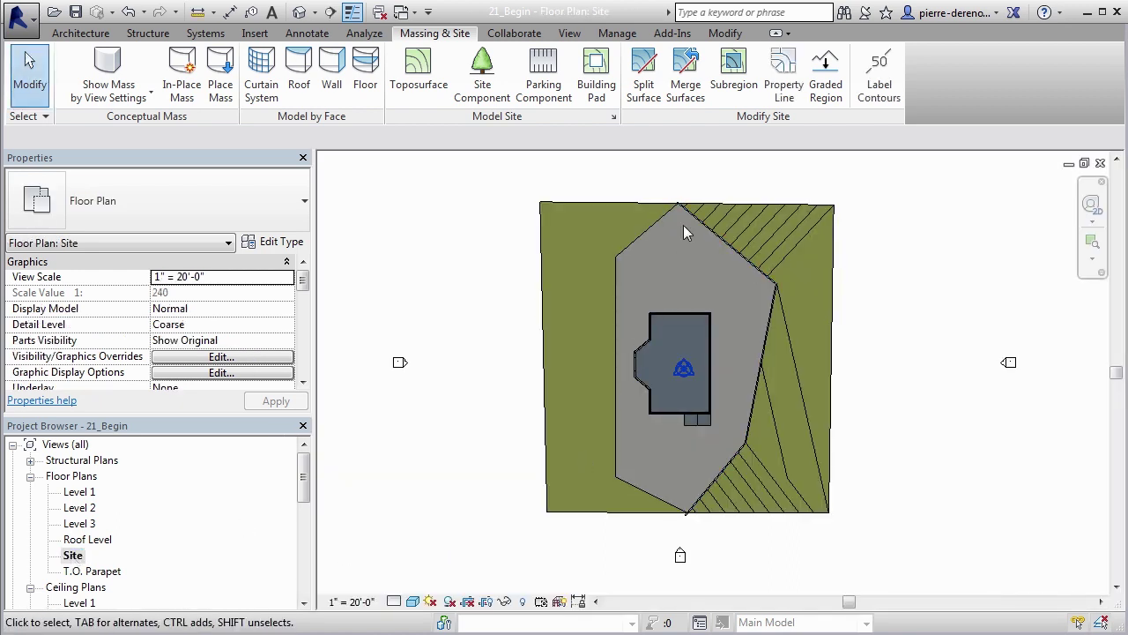
{"action": "left_click", "coordinate": [732, 72]}
{"action": "scroll", "coordinate": [627, 340], "scroll_direction": "up", "scroll_amount": 6}
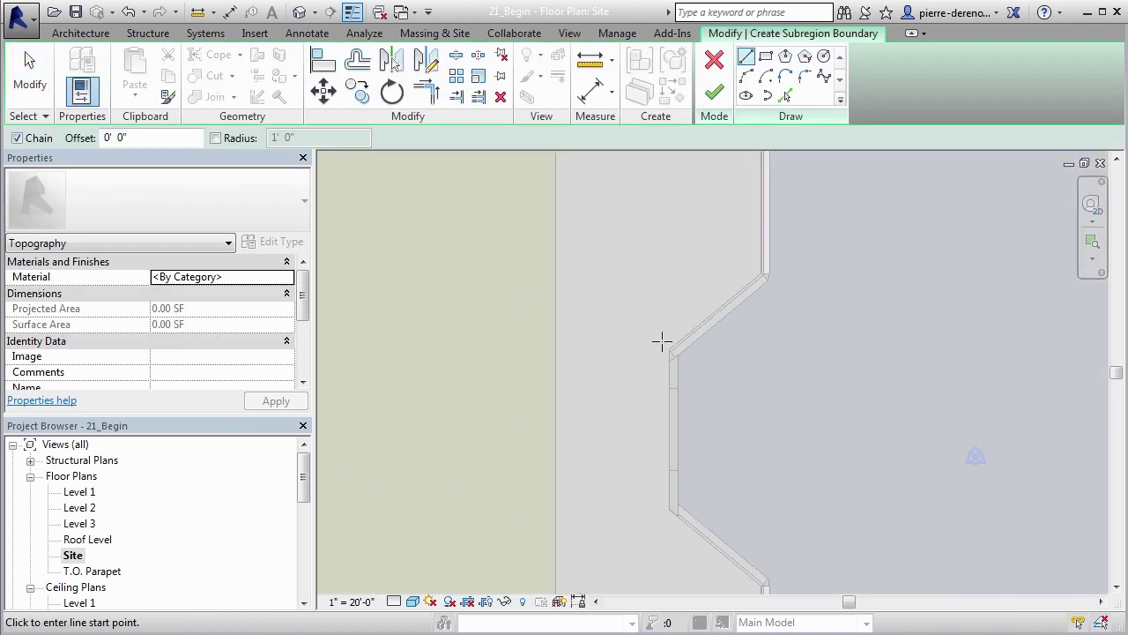
{"action": "scroll", "coordinate": [662, 340], "scroll_direction": "up", "scroll_amount": 3}
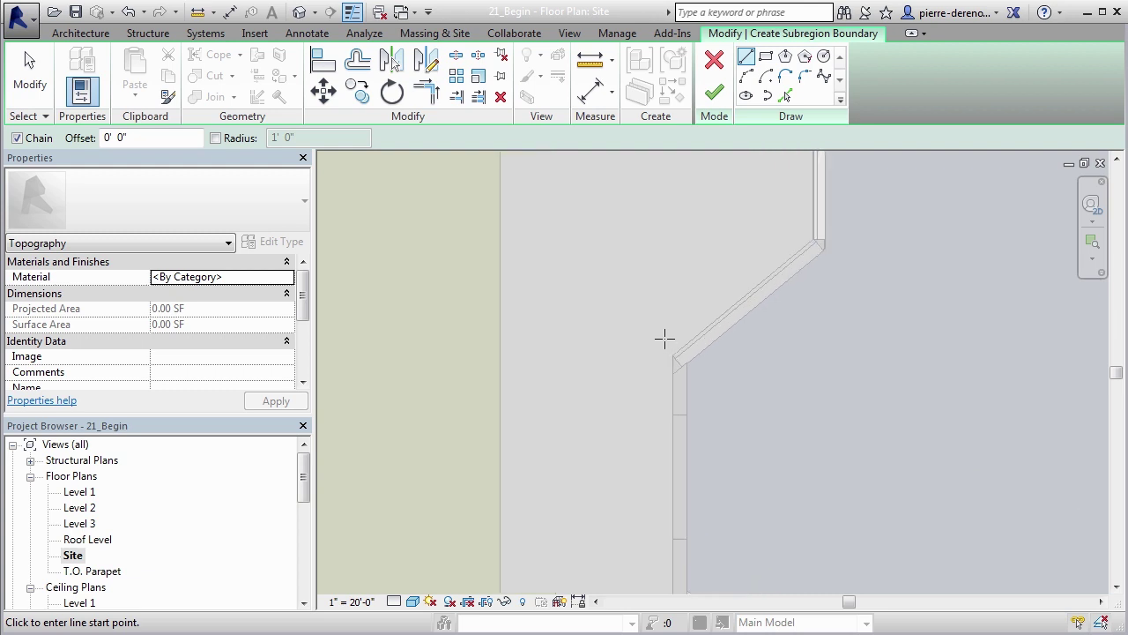
{"action": "scroll", "coordinate": [753, 344], "scroll_direction": "down", "scroll_amount": 2}
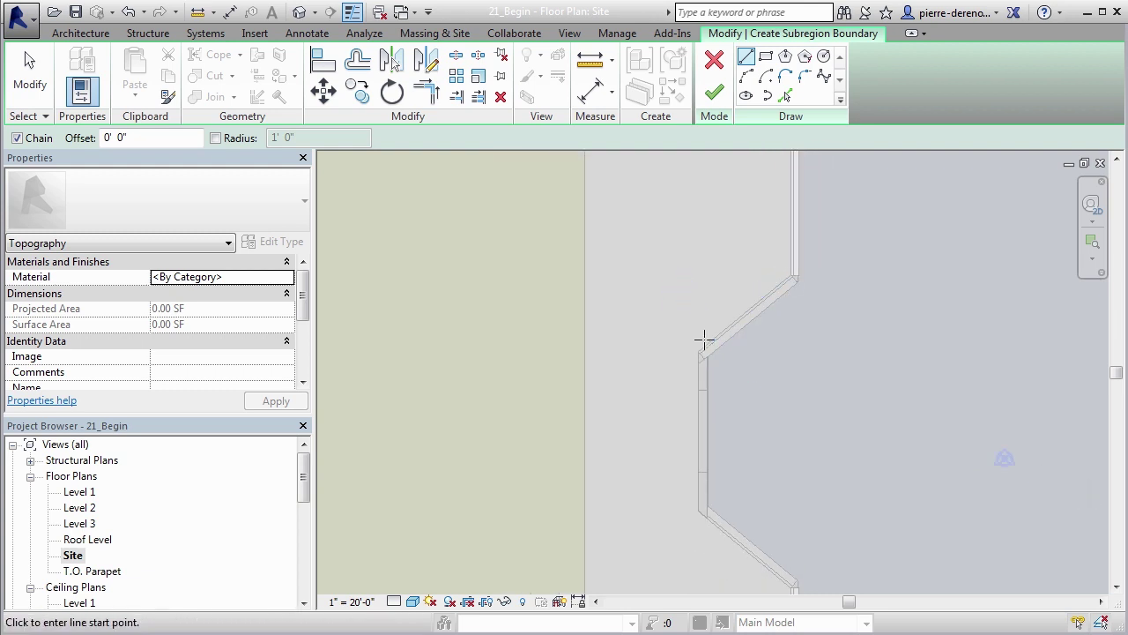
{"action": "left_click", "coordinate": [585, 331]}
{"action": "scroll", "coordinate": [758, 326], "scroll_direction": "down", "scroll_amount": 4}
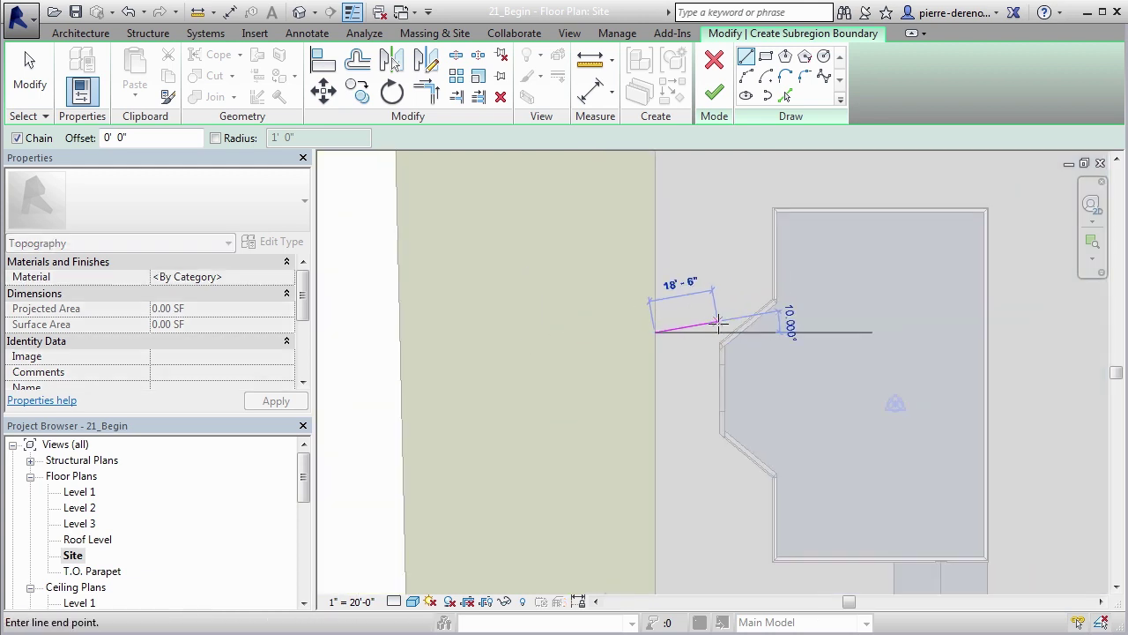
{"action": "left_click", "coordinate": [477, 330]}
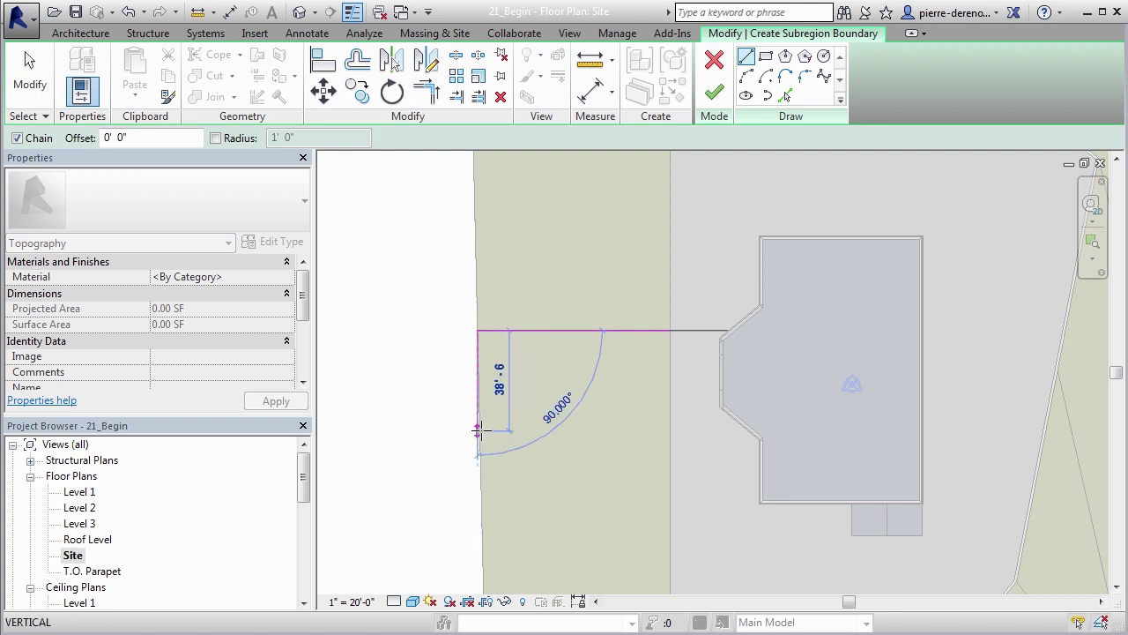
{"action": "key", "text": "Escape"}
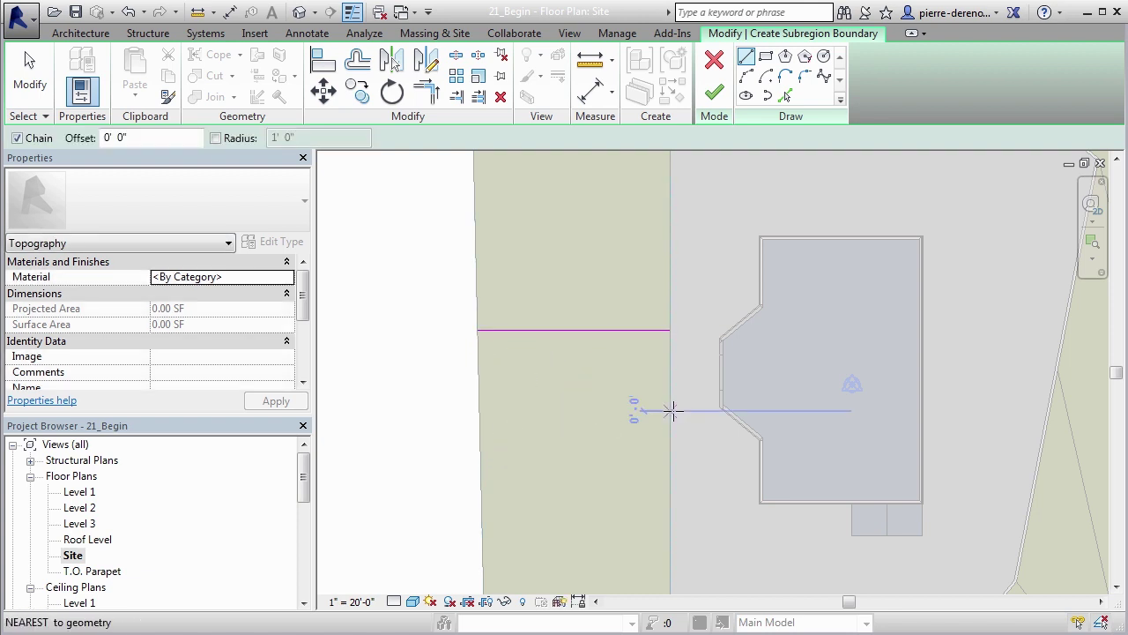
Sketch a second horizontal boundary line about 73 feet long, parallel to the first, from the paved area's edge to the outer site edge
{"action": "scroll", "coordinate": [670, 411], "scroll_direction": "up", "scroll_amount": 2}
{"action": "left_click", "coordinate": [670, 411]}
{"action": "scroll", "coordinate": [667, 416], "scroll_direction": "up", "scroll_amount": 2}
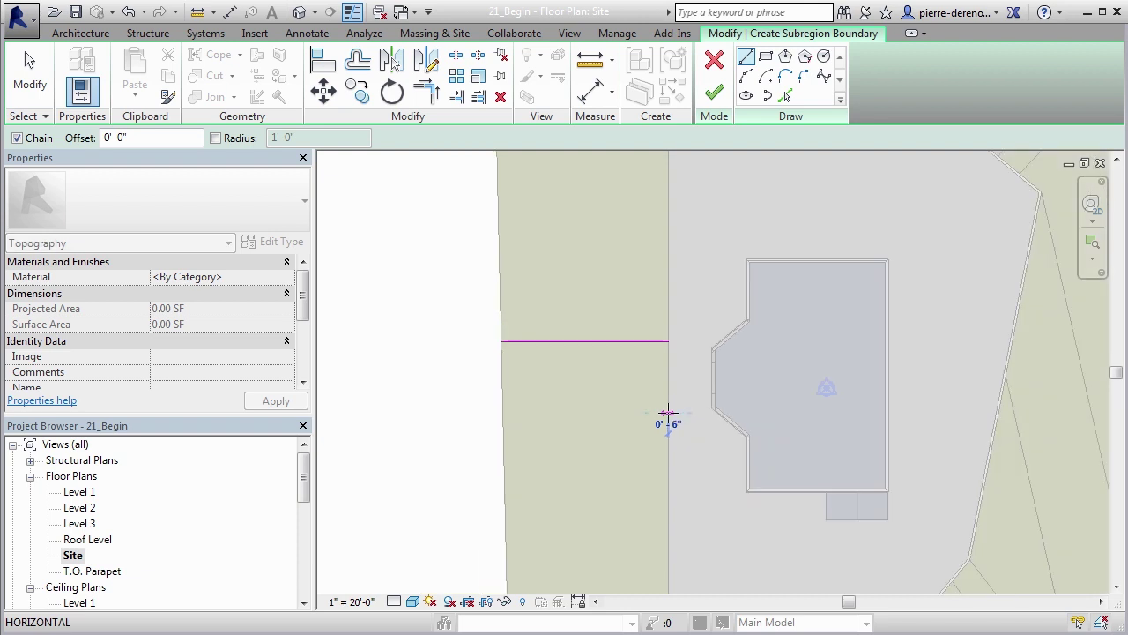
{"action": "scroll", "coordinate": [518, 413], "scroll_direction": "up", "scroll_amount": 3}
{"action": "scroll", "coordinate": [516, 416], "scroll_direction": "up", "scroll_amount": 2}
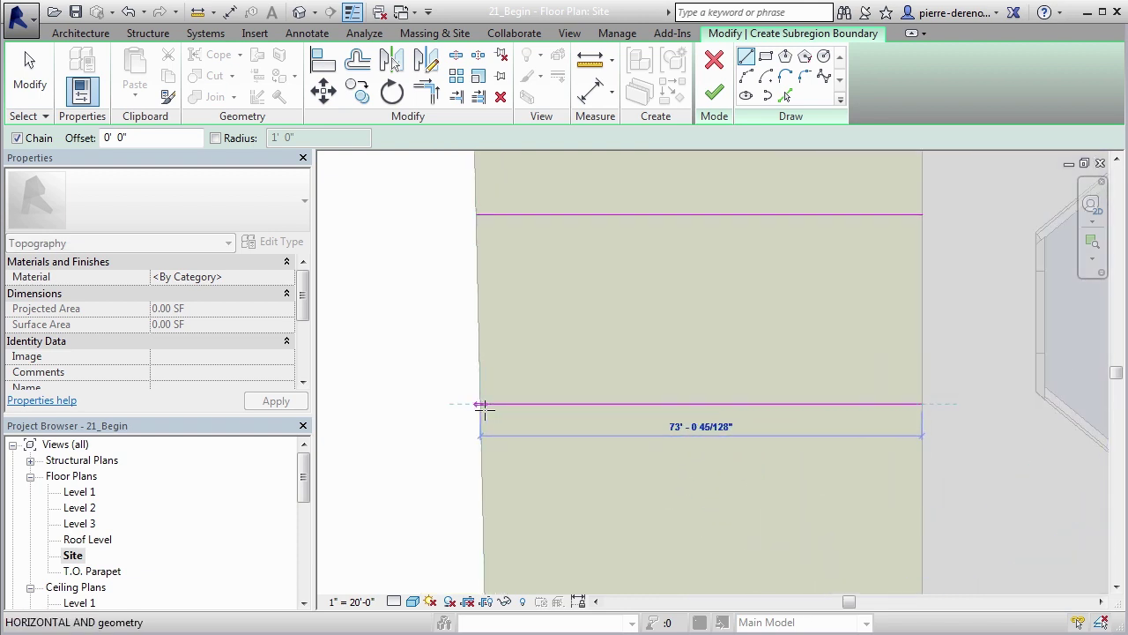
{"action": "left_click", "coordinate": [480, 404]}
Close the subregion boundary along the outer site edge and the paved area's edge, and finish the subregion
{"action": "scroll", "coordinate": [481, 252], "scroll_direction": "up", "scroll_amount": 2}
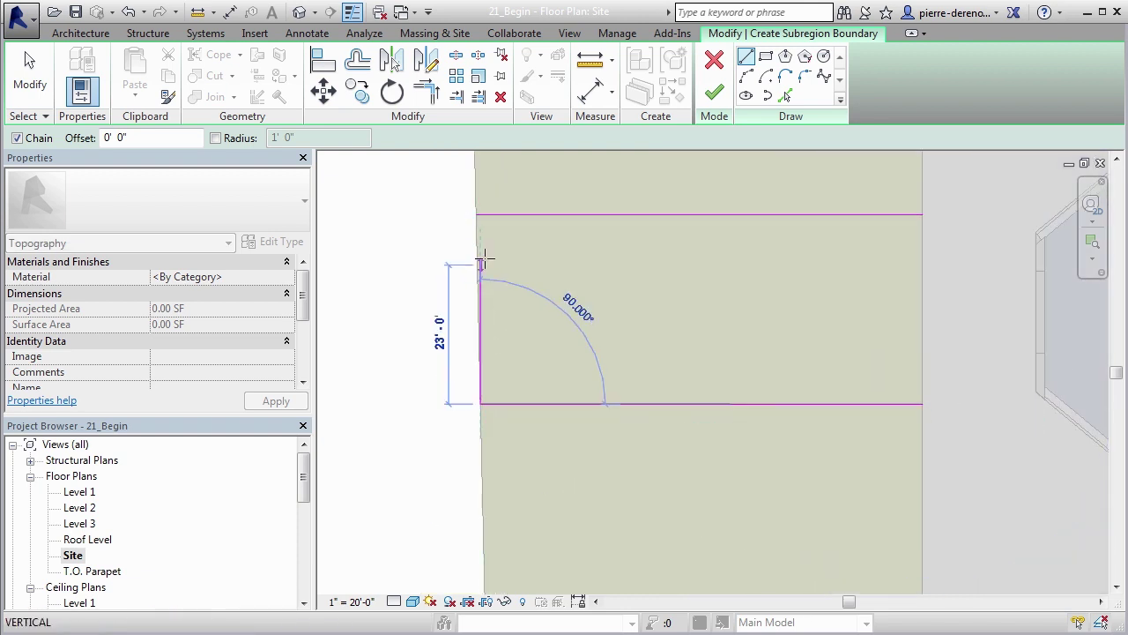
{"action": "scroll", "coordinate": [480, 222], "scroll_direction": "up", "scroll_amount": 2}
{"action": "left_click", "coordinate": [475, 204]}
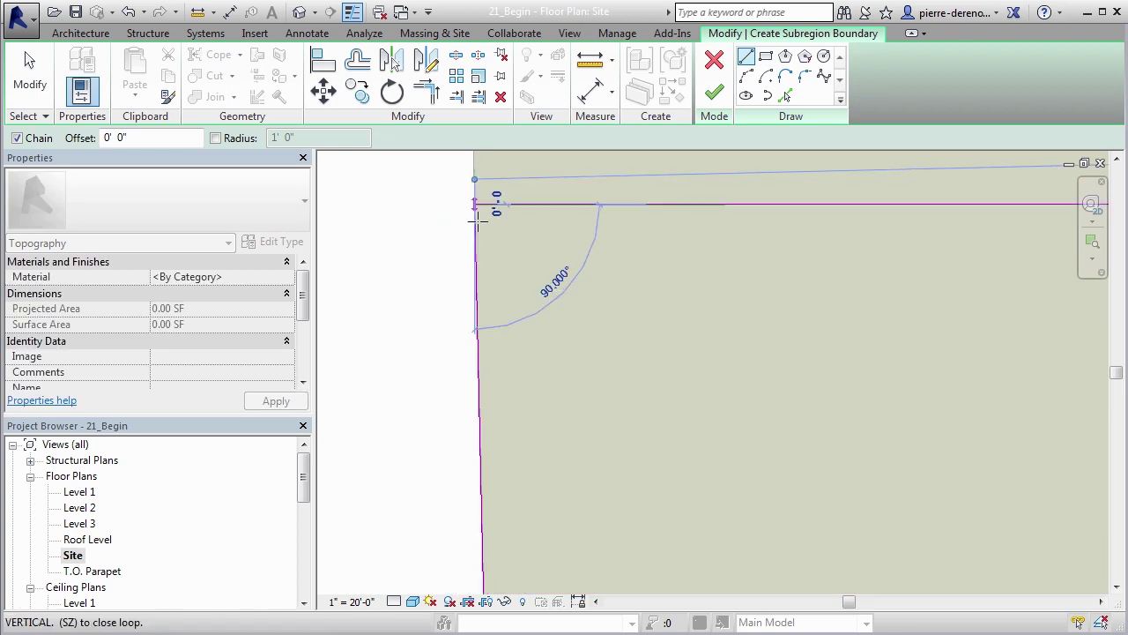
{"action": "scroll", "coordinate": [446, 284], "scroll_direction": "down", "scroll_amount": 3}
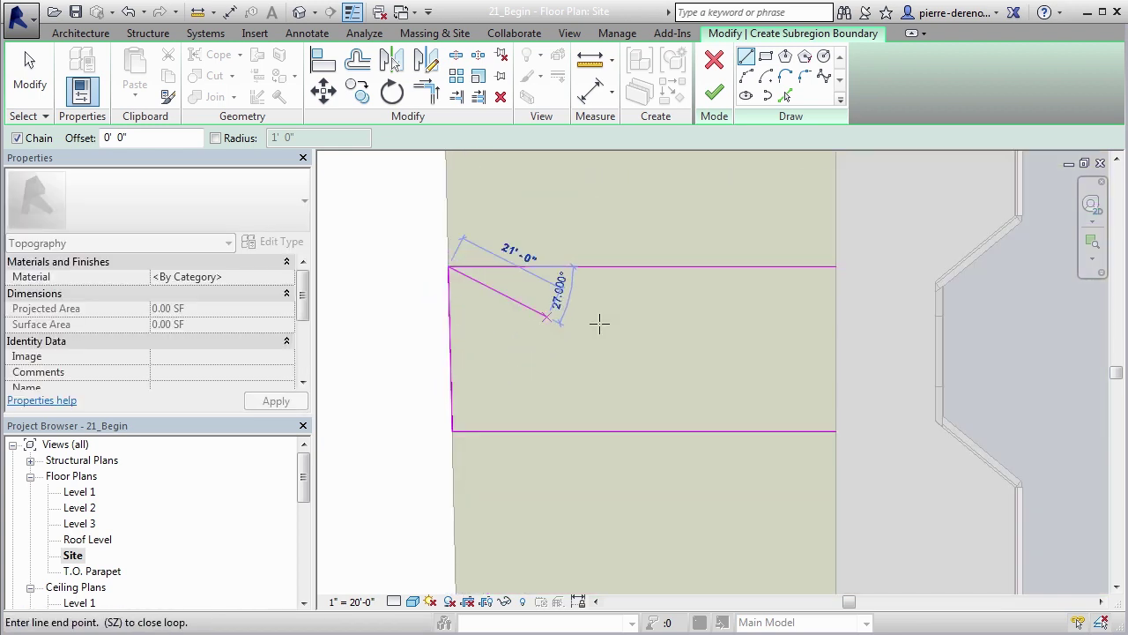
{"action": "left_click", "coordinate": [834, 266]}
{"action": "left_click", "coordinate": [834, 430]}
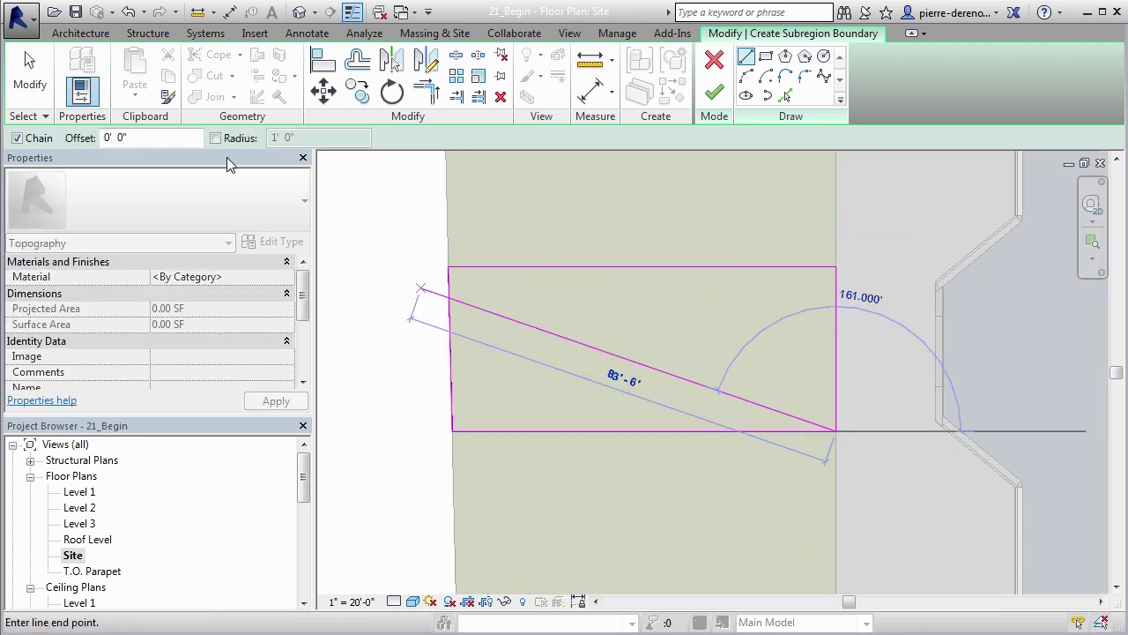
{"action": "left_click", "coordinate": [30, 75]}
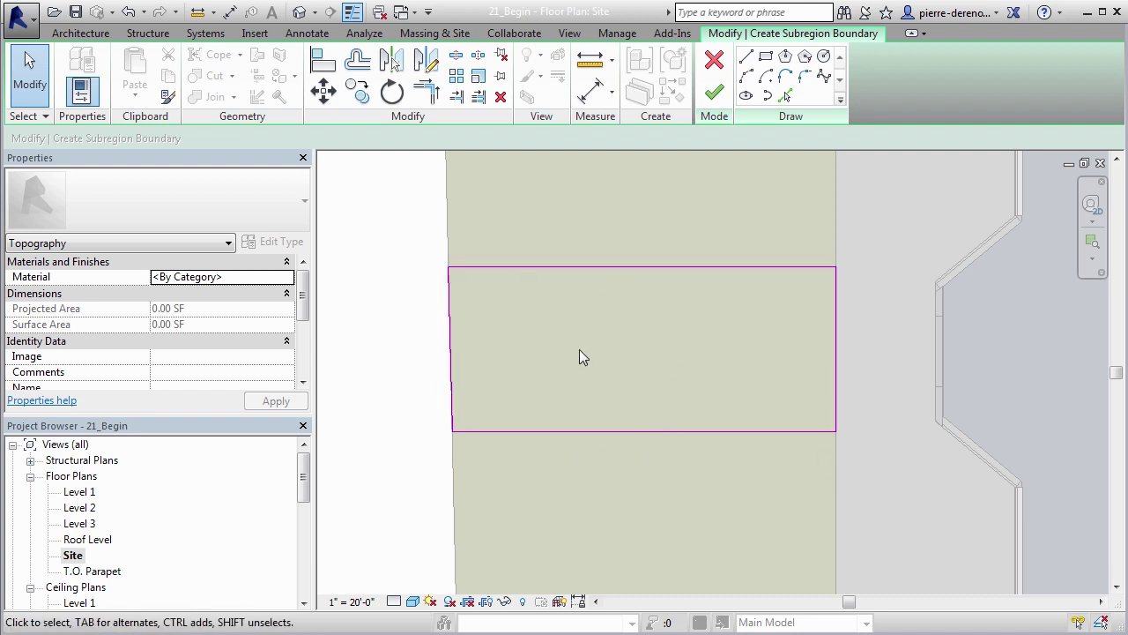
{"action": "left_click", "coordinate": [714, 92]}
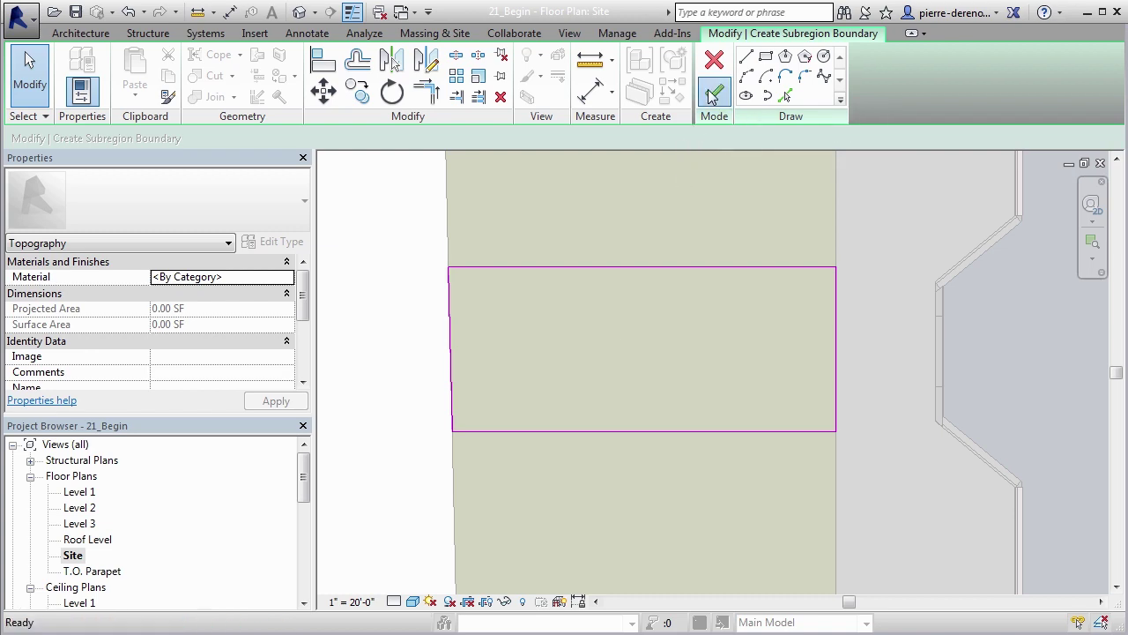
{"action": "left_click", "coordinate": [419, 478]}
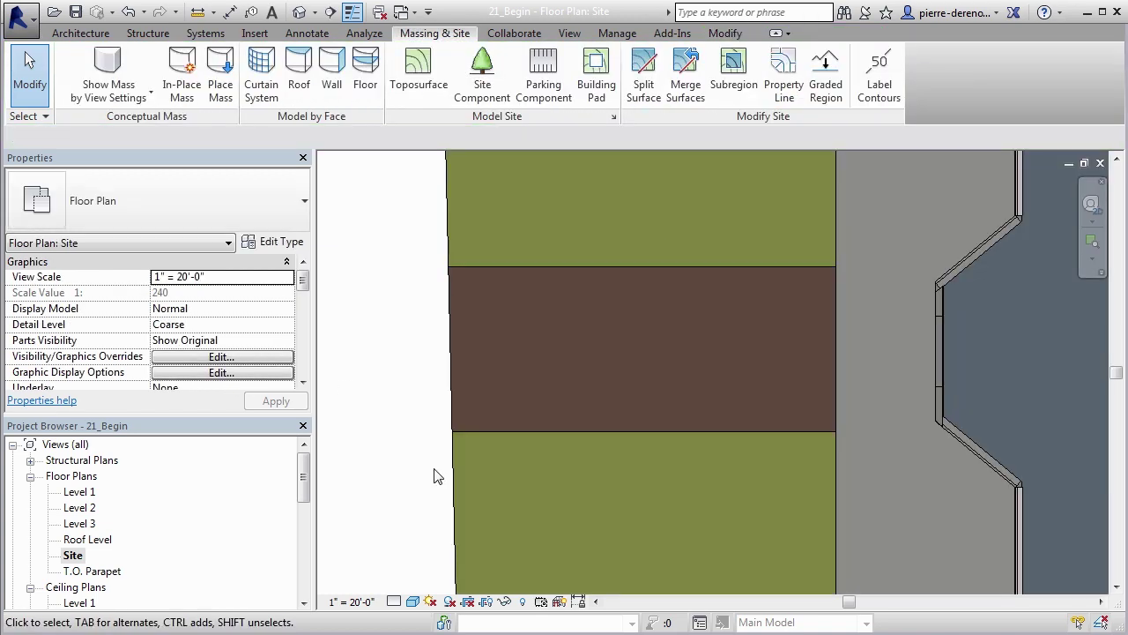
Assign the Concrete, Lightweight material to the new subregion in front of the building
{"action": "scroll", "coordinate": [549, 427], "scroll_direction": "down", "scroll_amount": 2}
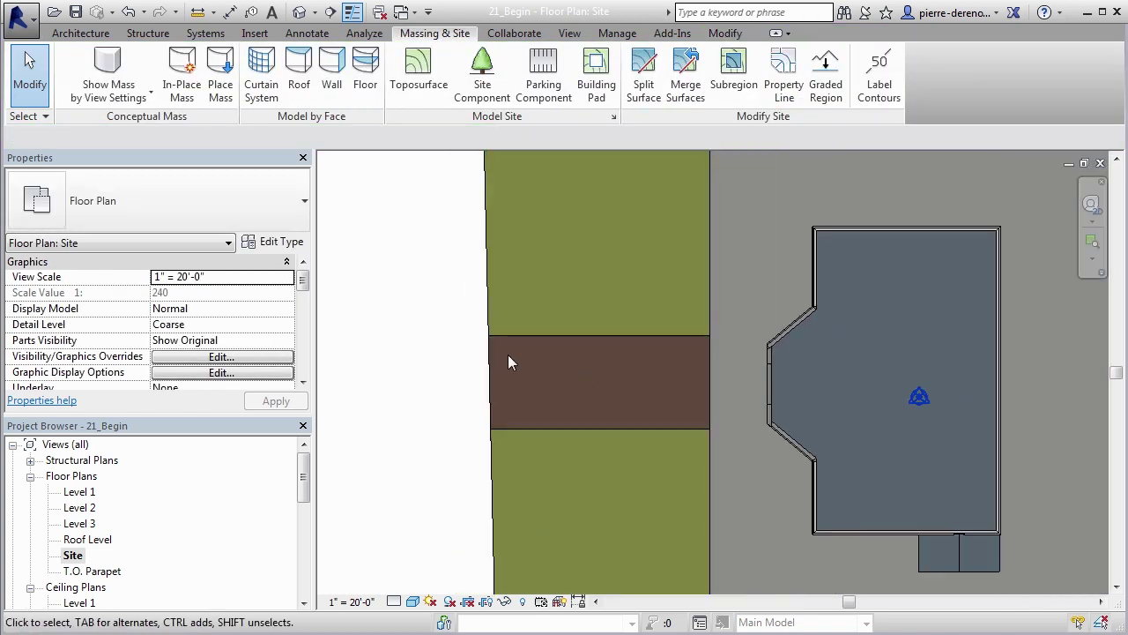
{"action": "left_click", "coordinate": [580, 419]}
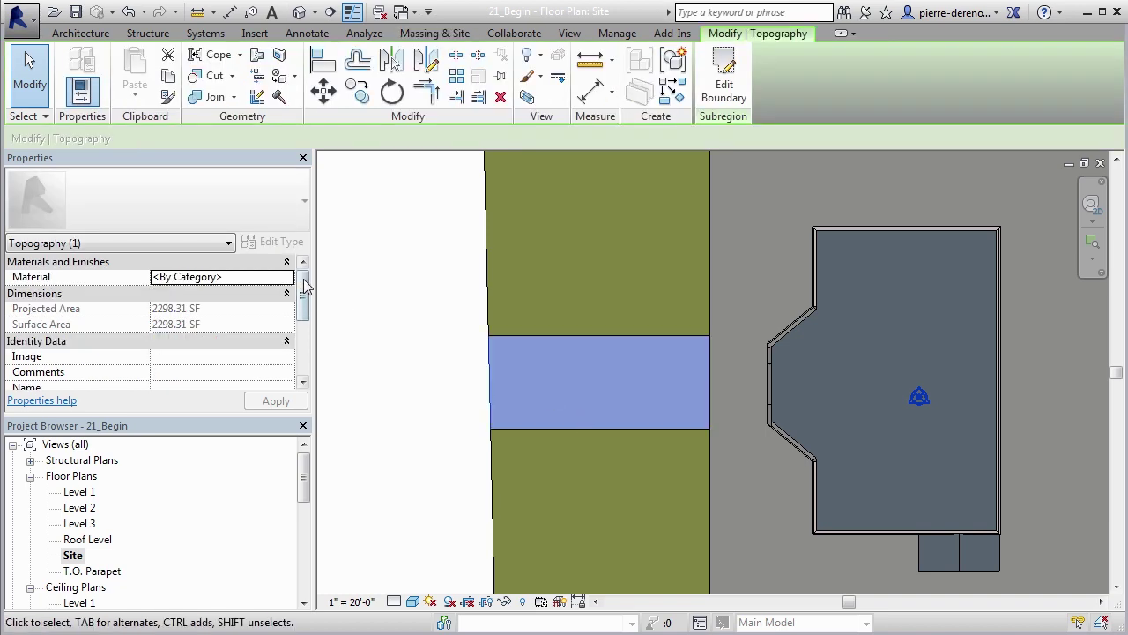
{"action": "left_click", "coordinate": [264, 277]}
{"action": "left_click", "coordinate": [289, 276]}
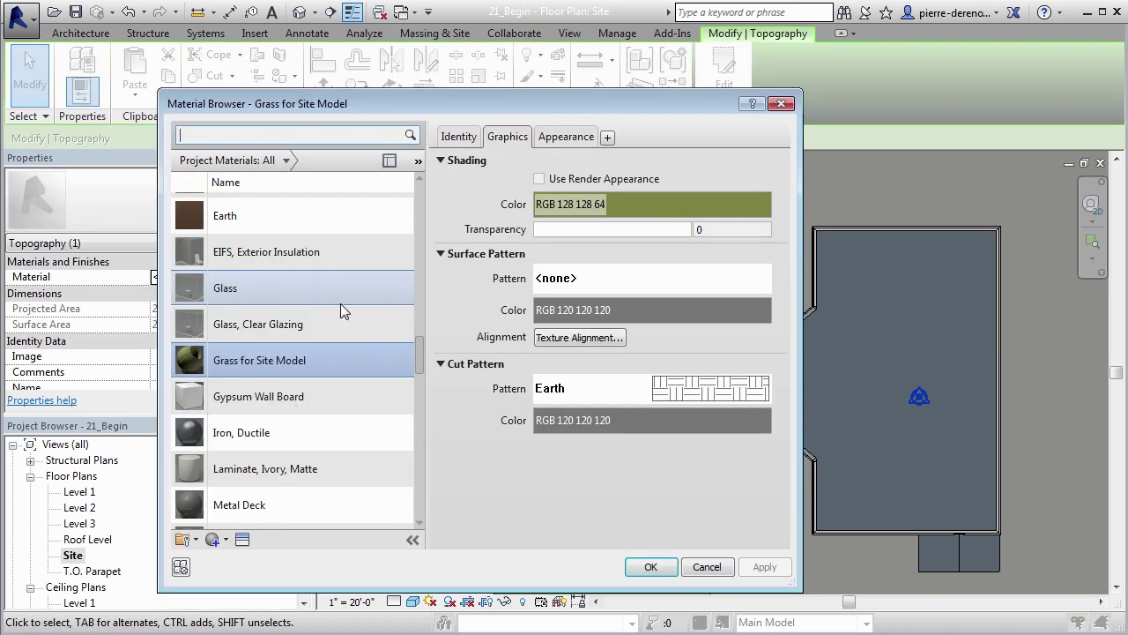
{"action": "left_click_drag", "start_coordinate": [419, 364], "coordinate": [396, 259]}
{"action": "left_click", "coordinate": [356, 346]}
{"action": "left_click", "coordinate": [648, 569]}
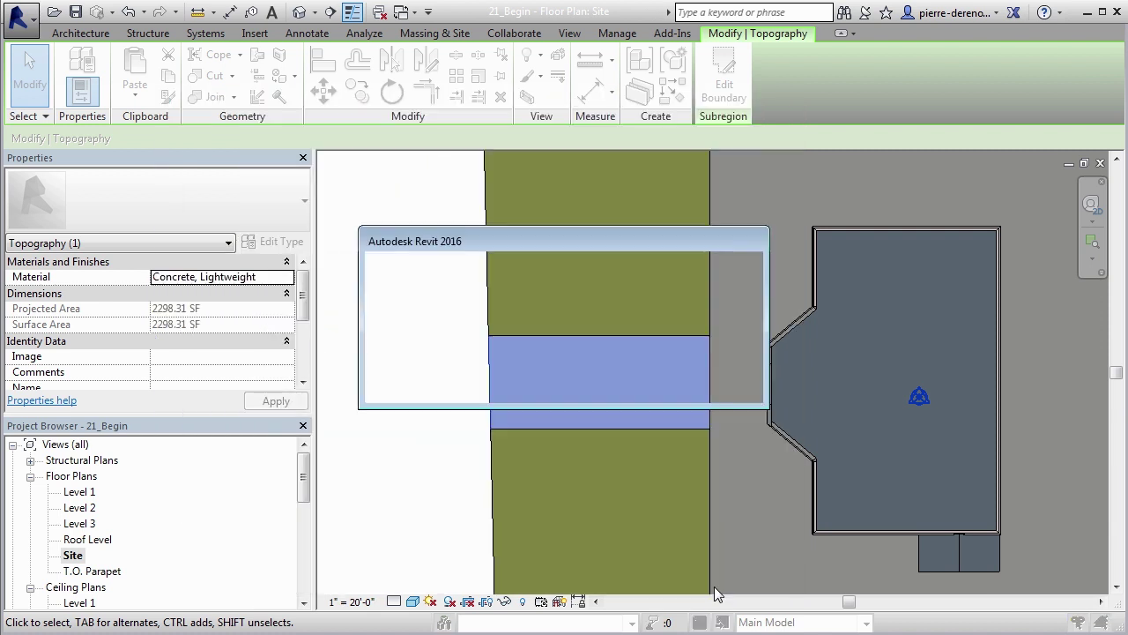
{"action": "left_click", "coordinate": [629, 384]}
{"action": "left_click", "coordinate": [433, 345]}
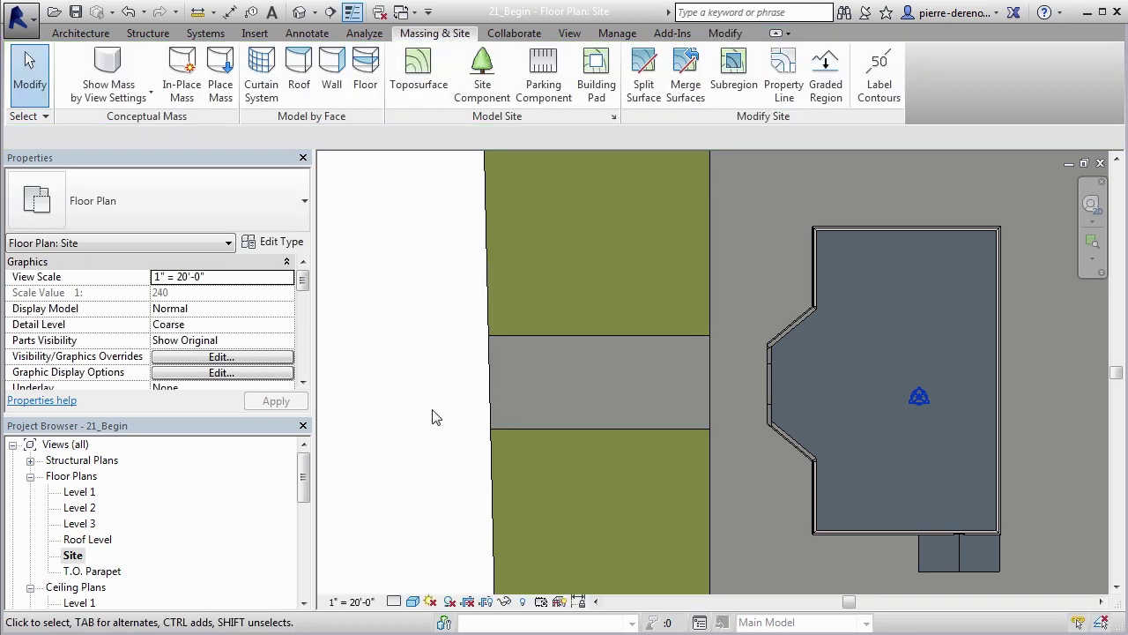
Switch from the site plan to the default 3D view
{"action": "scroll", "coordinate": [585, 426], "scroll_direction": "down", "scroll_amount": 4}
{"action": "middle_click_drag", "start_coordinate": [573, 447], "coordinate": [681, 389]}
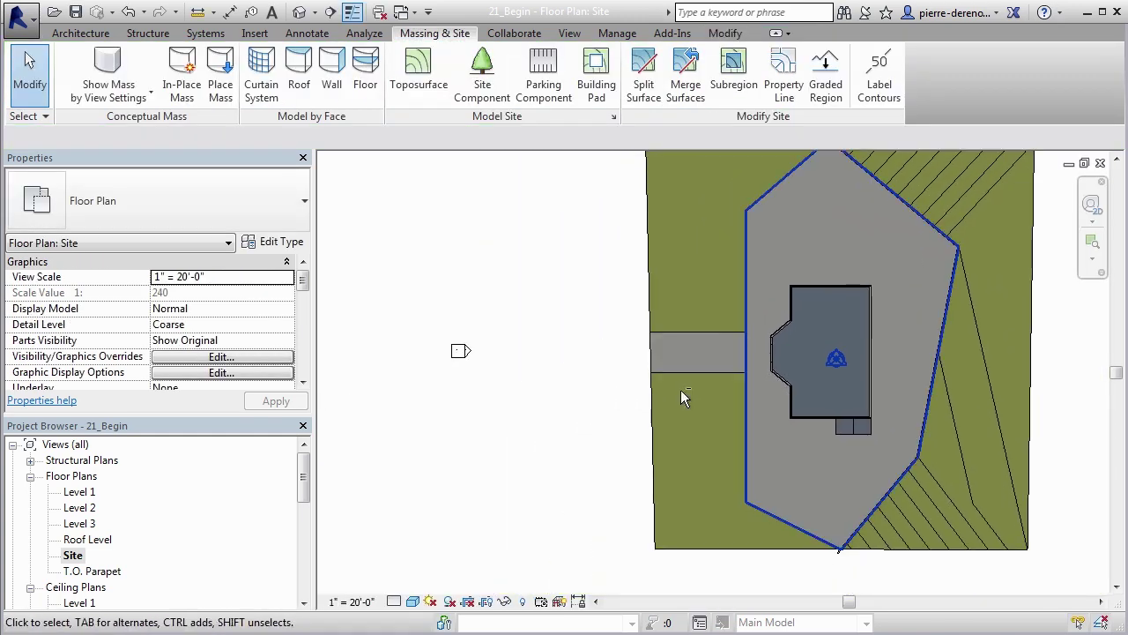
{"action": "left_click", "coordinate": [298, 13]}
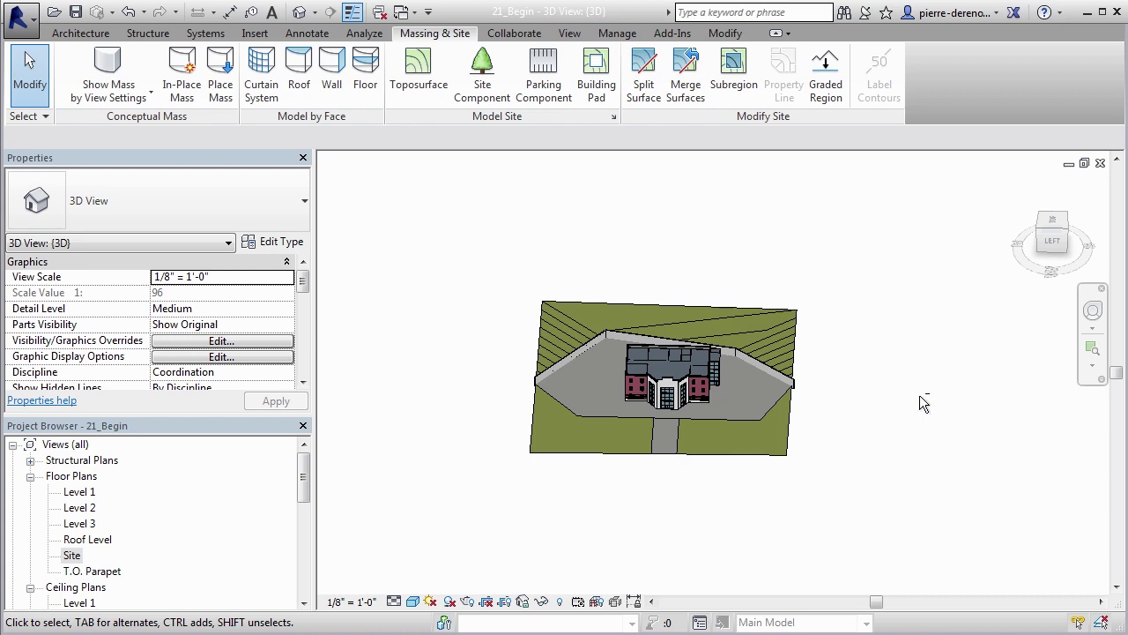
Edit the profile of the retaining wall at one end of the site, lowering its outer top corner to follow the sloping terrain
{"action": "middle_click_drag", "start_coordinate": [922, 403], "coordinate": [876, 408], "text": "shift"}
{"action": "middle_click_drag", "start_coordinate": [533, 380], "coordinate": [894, 297], "text": "shift"}
{"action": "scroll", "coordinate": [675, 403], "scroll_direction": "up", "scroll_amount": 3}
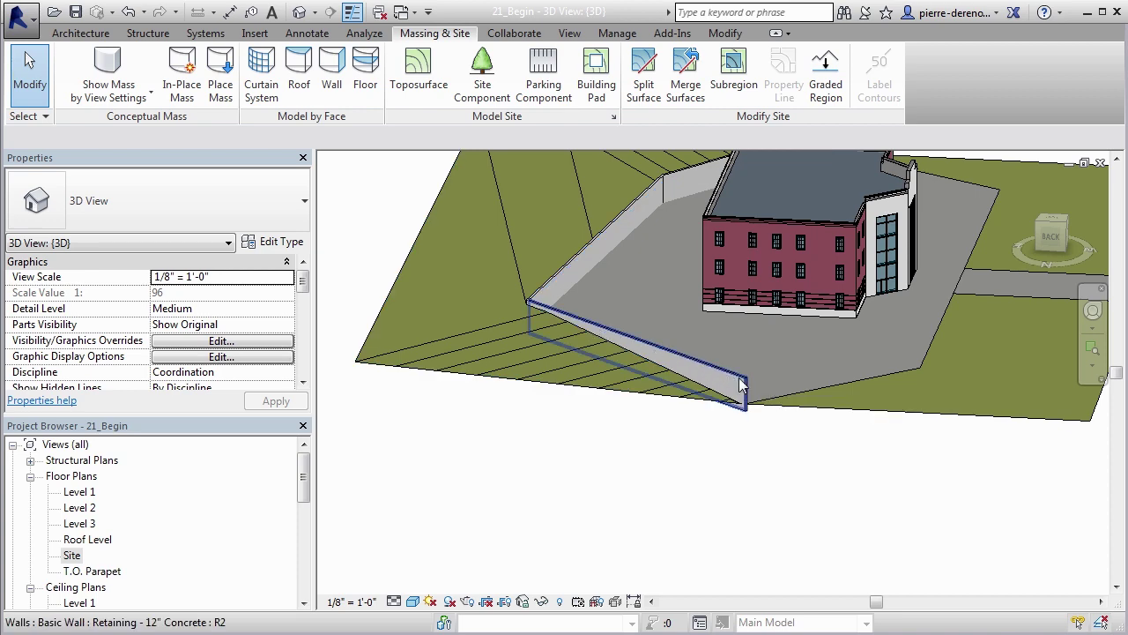
{"action": "scroll", "coordinate": [743, 379], "scroll_direction": "up", "scroll_amount": 3}
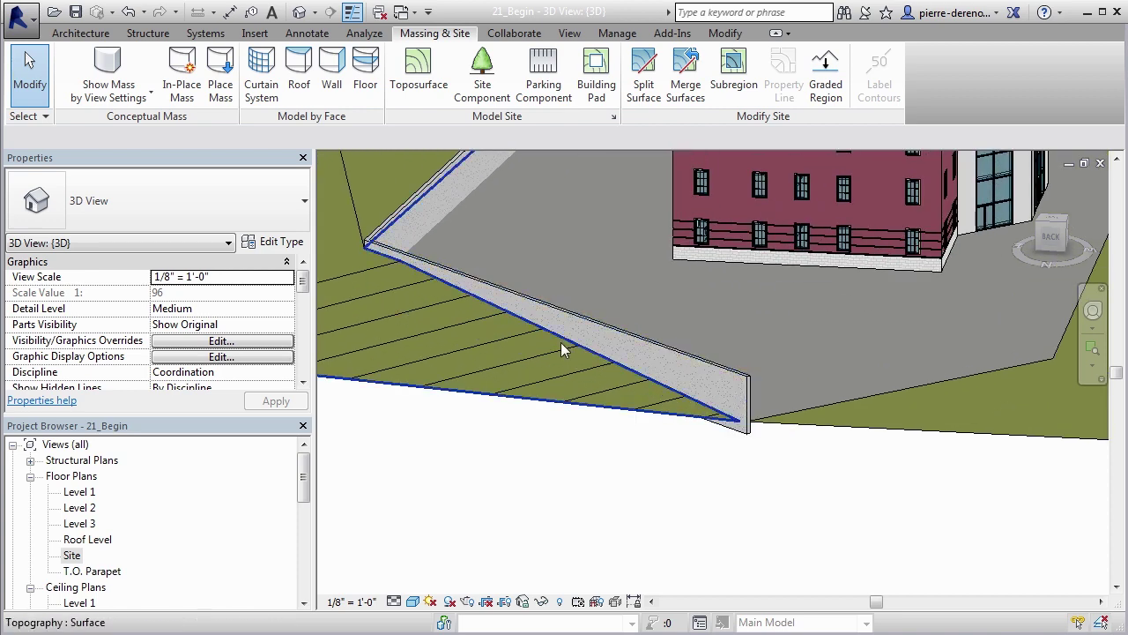
{"action": "left_click", "coordinate": [693, 359]}
{"action": "left_click", "coordinate": [714, 69]}
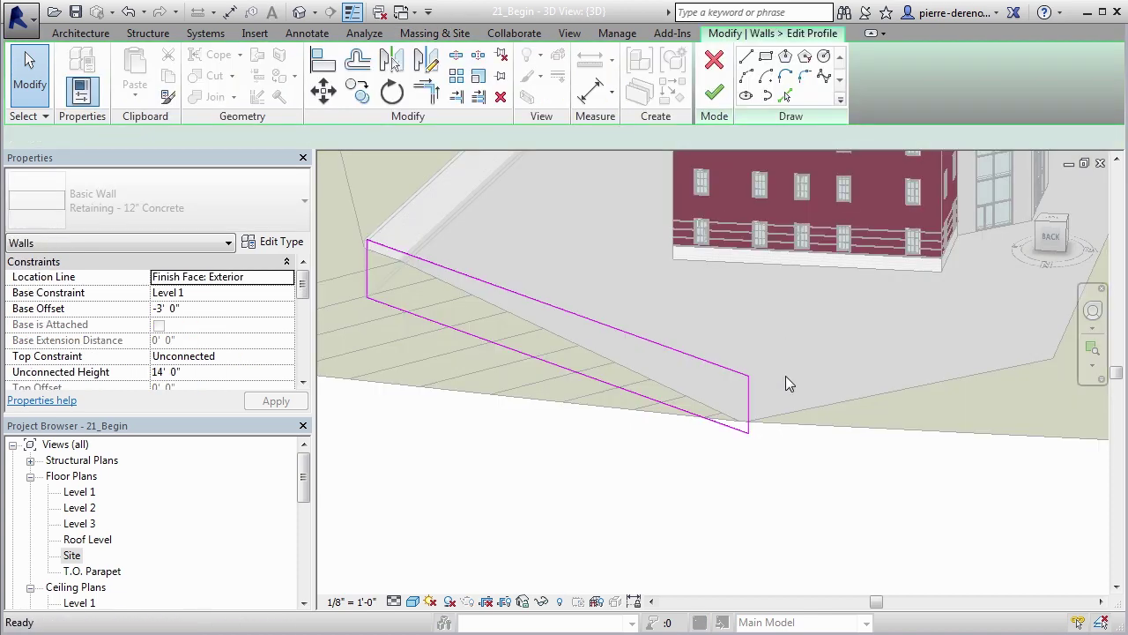
{"action": "left_click", "coordinate": [750, 389]}
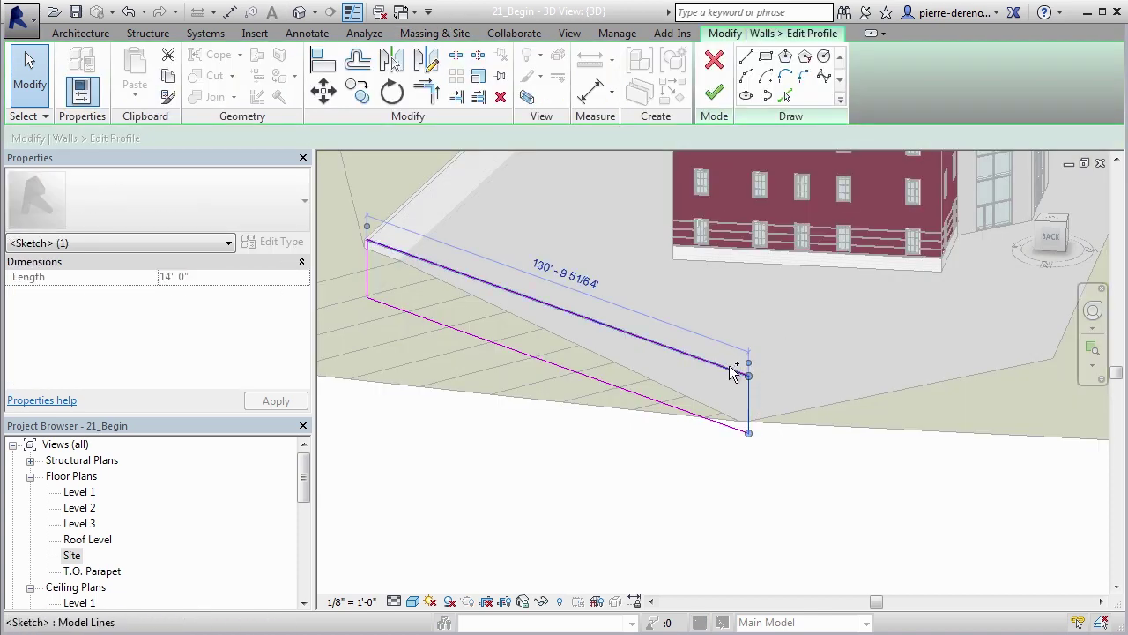
{"action": "left_click", "coordinate": [730, 365], "text": "ctrl"}
{"action": "scroll", "coordinate": [750, 376], "scroll_direction": "up", "scroll_amount": 2}
{"action": "mouse_move", "coordinate": [749, 376]}
{"action": "left_mouse_down"}
{"action": "mouse_move", "coordinate": [764, 404]}
{"action": "mouse_move", "coordinate": [749, 424]}
{"action": "left_mouse_up"}
{"action": "left_click", "coordinate": [775, 607]}
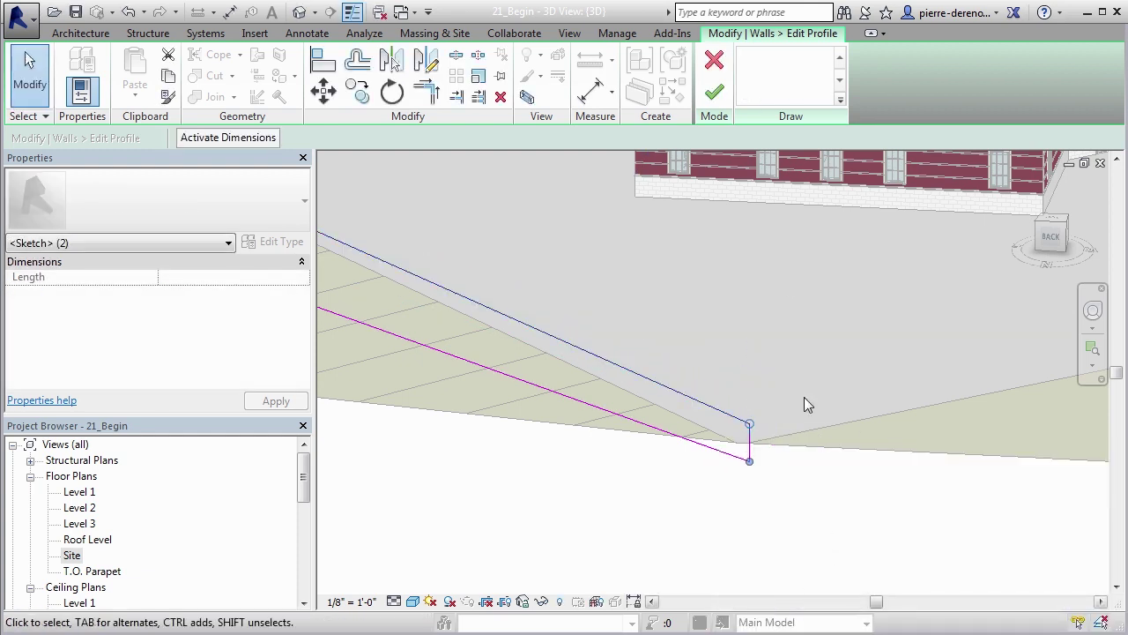
{"action": "left_click", "coordinate": [714, 90]}
{"action": "left_click", "coordinate": [716, 490]}
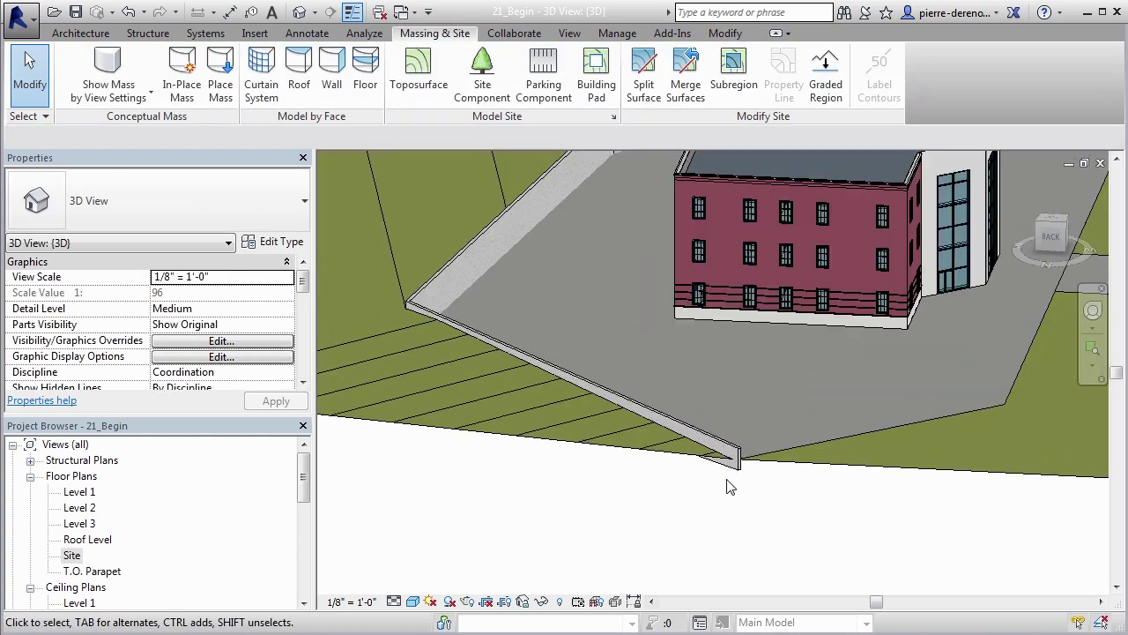
Edit the profile of the retaining wall at the opposite end of the site, lowering its outer top corner to follow the slope
{"action": "middle_click_drag", "start_coordinate": [733, 485], "coordinate": [480, 420], "text": "shift"}
{"action": "scroll", "coordinate": [735, 448], "scroll_direction": "down", "scroll_amount": 5}
{"action": "scroll", "coordinate": [529, 300], "scroll_direction": "up", "scroll_amount": 4}
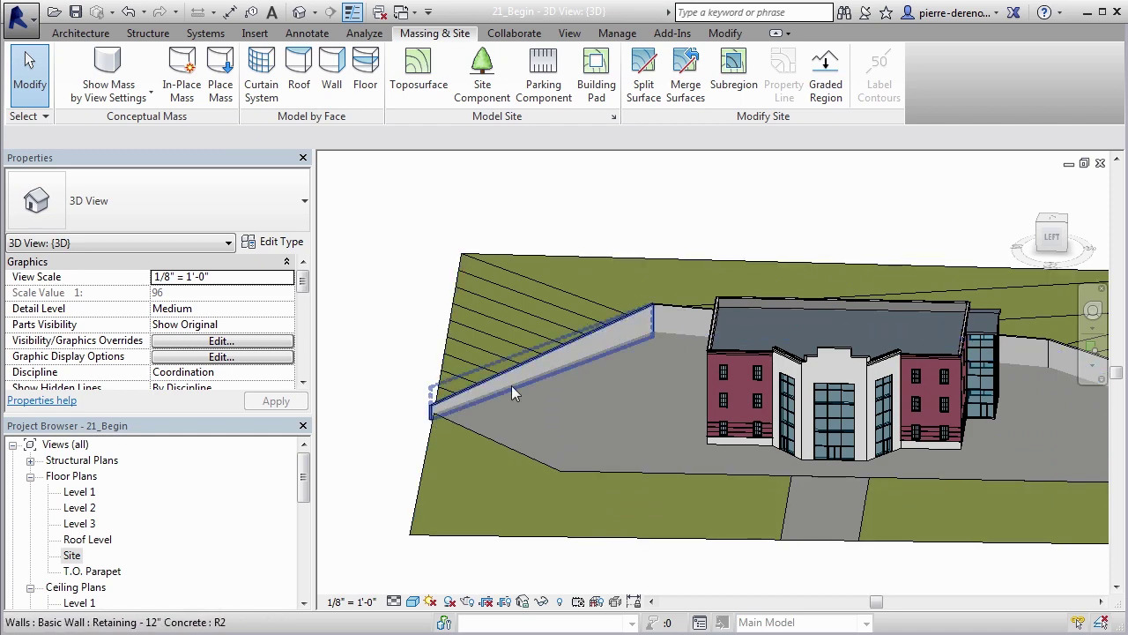
{"action": "middle_click_drag", "start_coordinate": [511, 385], "coordinate": [915, 407], "text": "shift"}
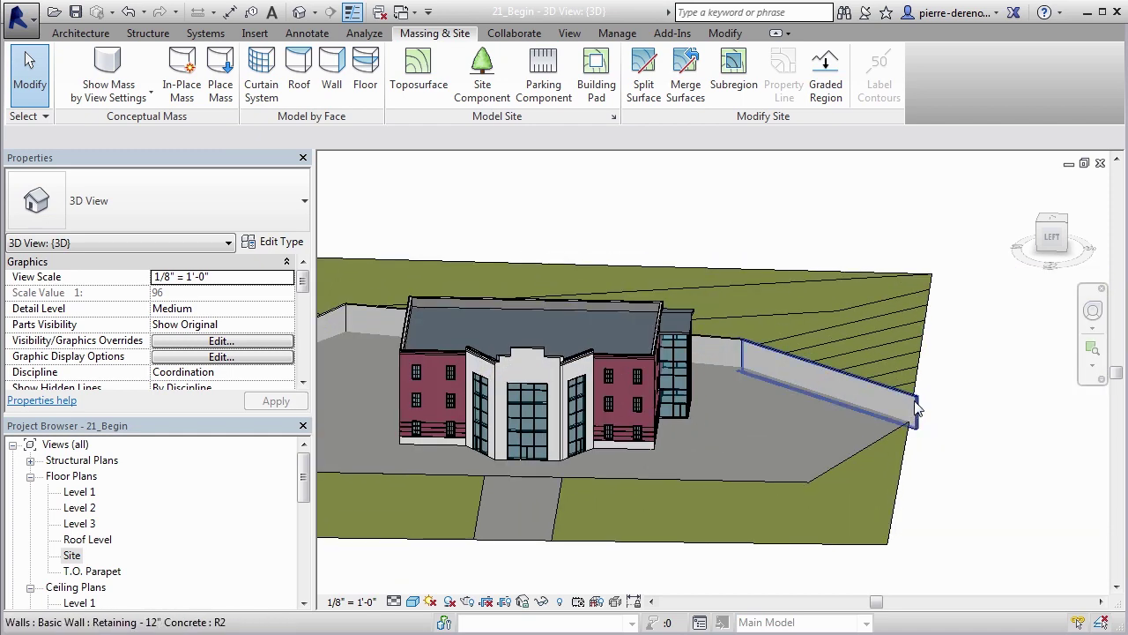
{"action": "left_click", "coordinate": [915, 408]}
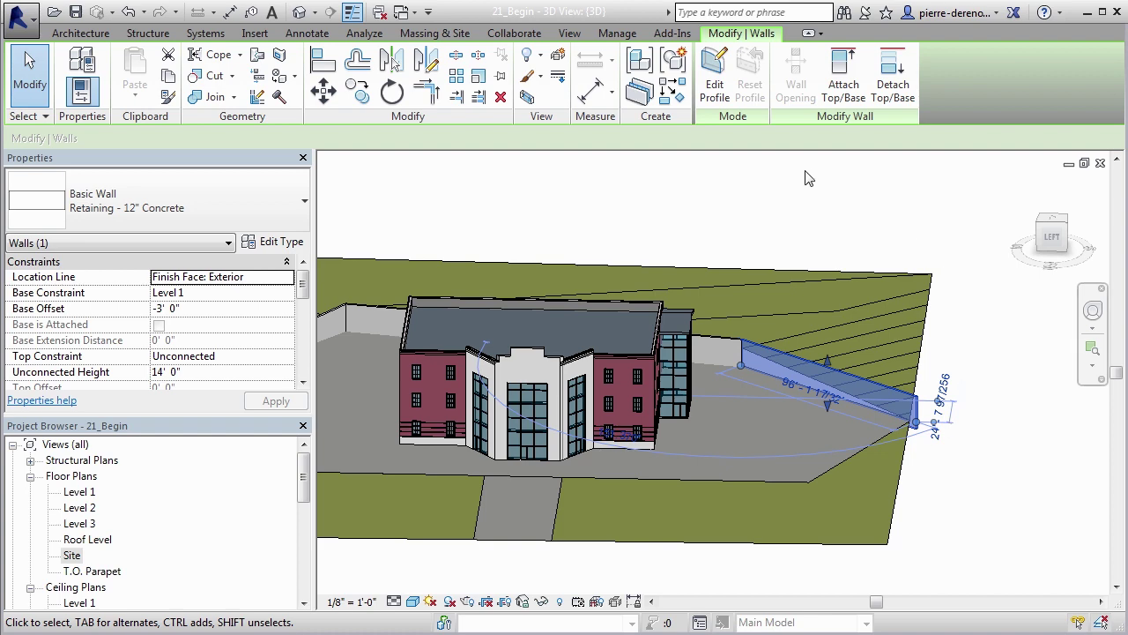
{"action": "left_click", "coordinate": [714, 80]}
{"action": "scroll", "coordinate": [952, 410], "scroll_direction": "up", "scroll_amount": 3}
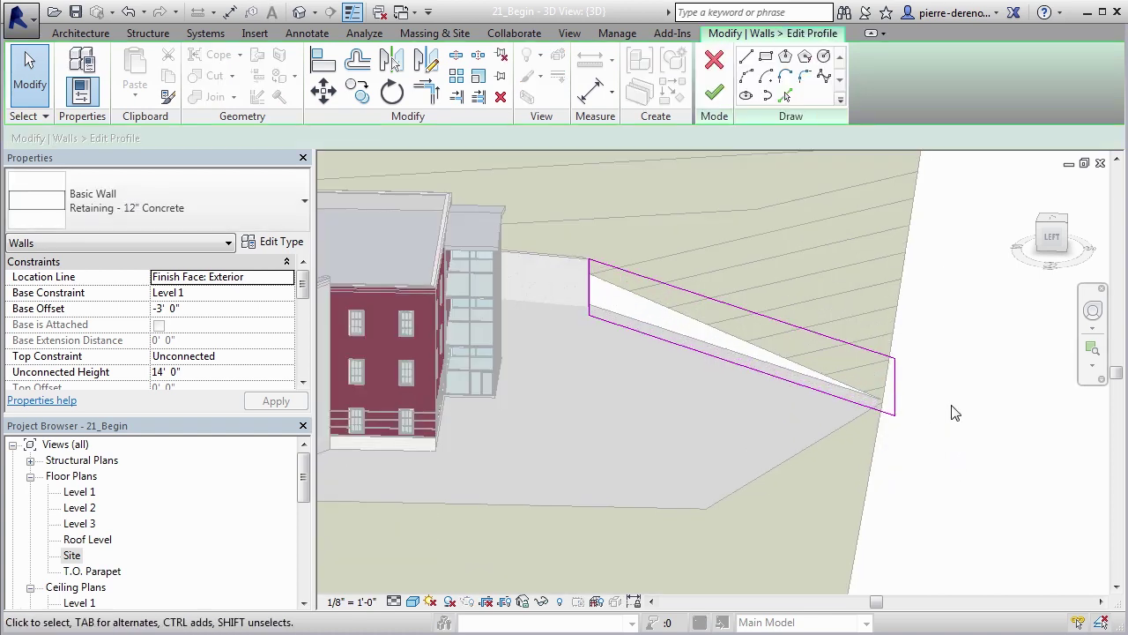
{"action": "left_click", "coordinate": [877, 351]}
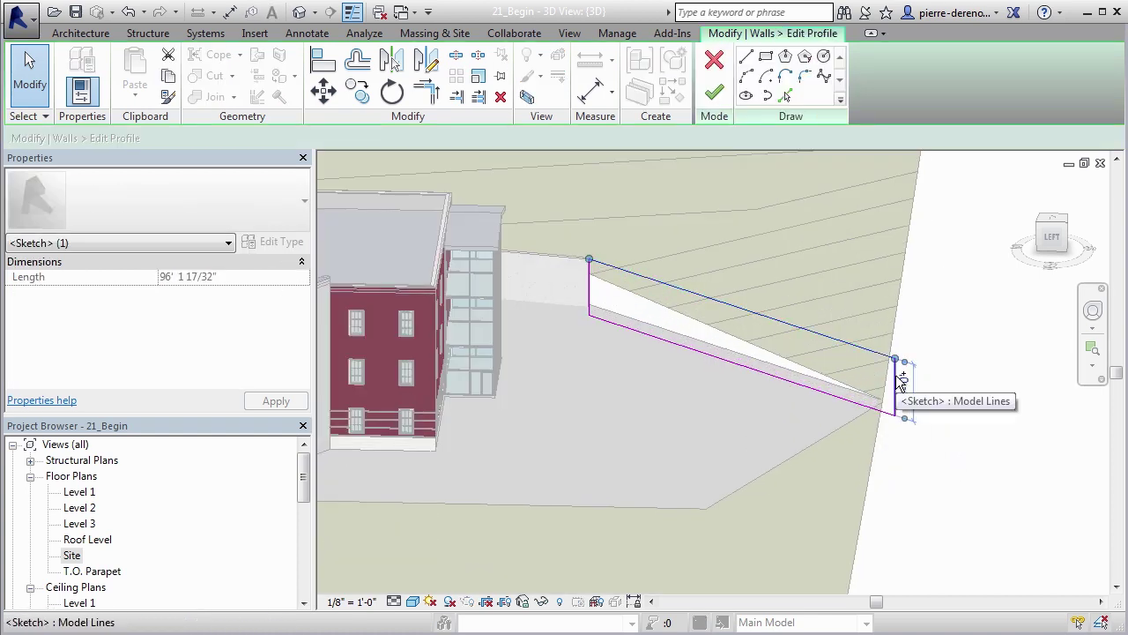
{"action": "left_click_drag", "start_coordinate": [894, 360], "coordinate": [895, 390]}
{"action": "left_click", "coordinate": [865, 608]}
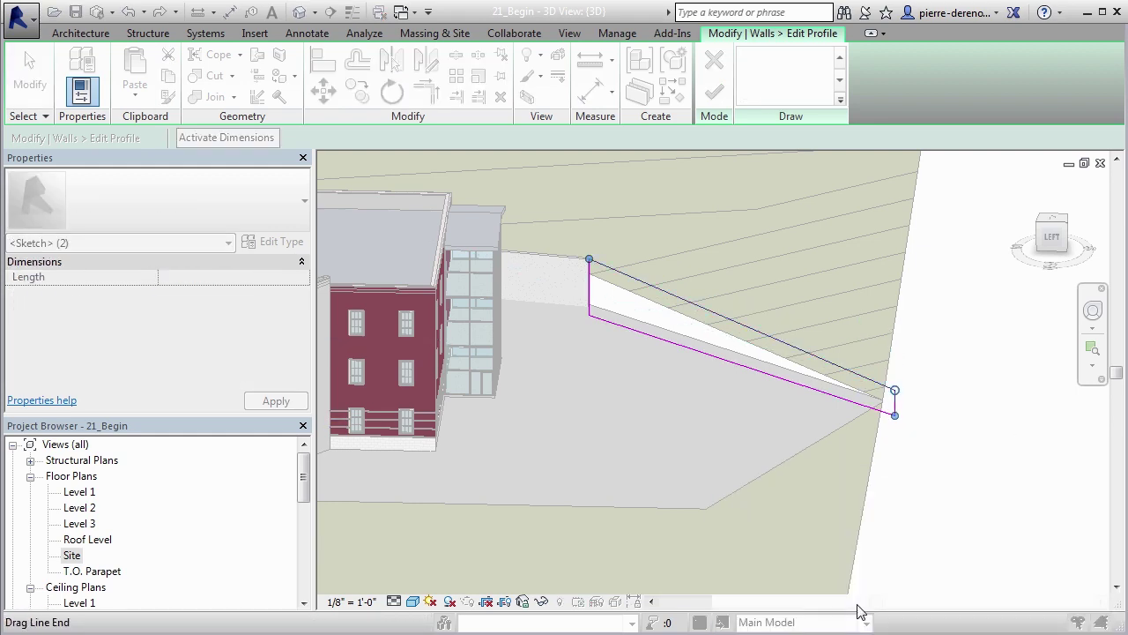
{"action": "left_click", "coordinate": [714, 92]}
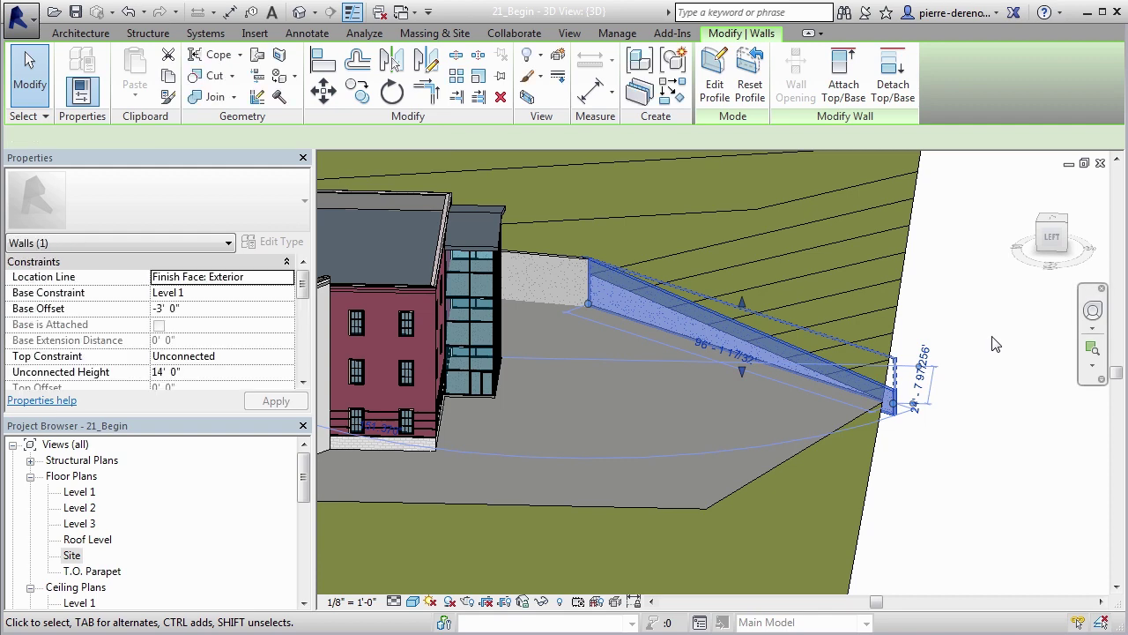
{"action": "left_click", "coordinate": [988, 366]}
{"action": "scroll", "coordinate": [735, 436], "scroll_direction": "down", "scroll_amount": 5}
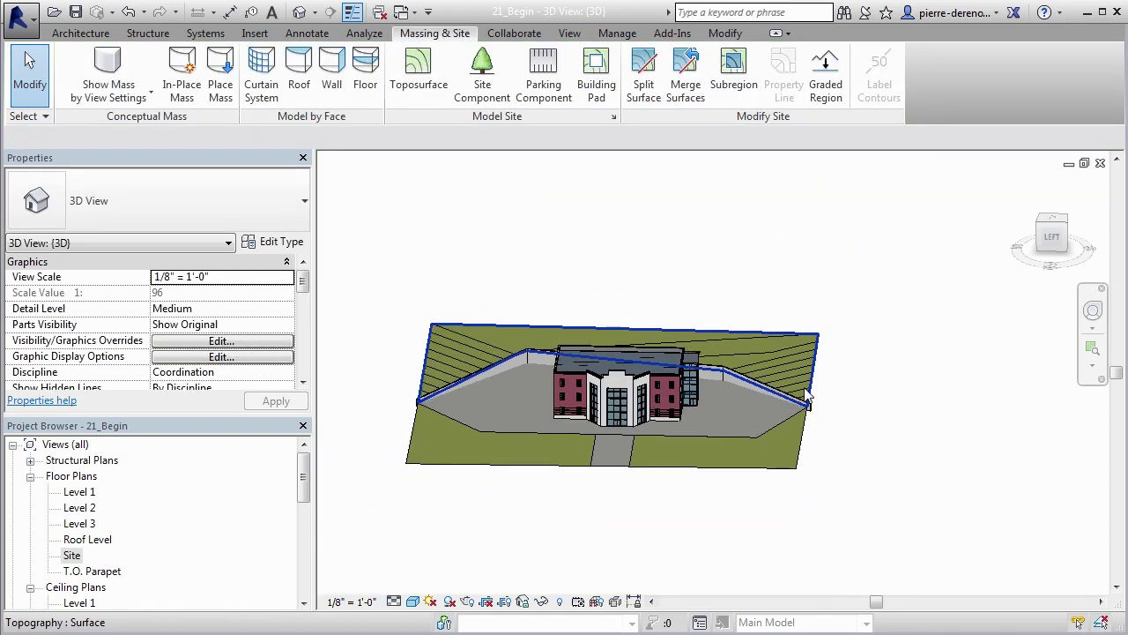